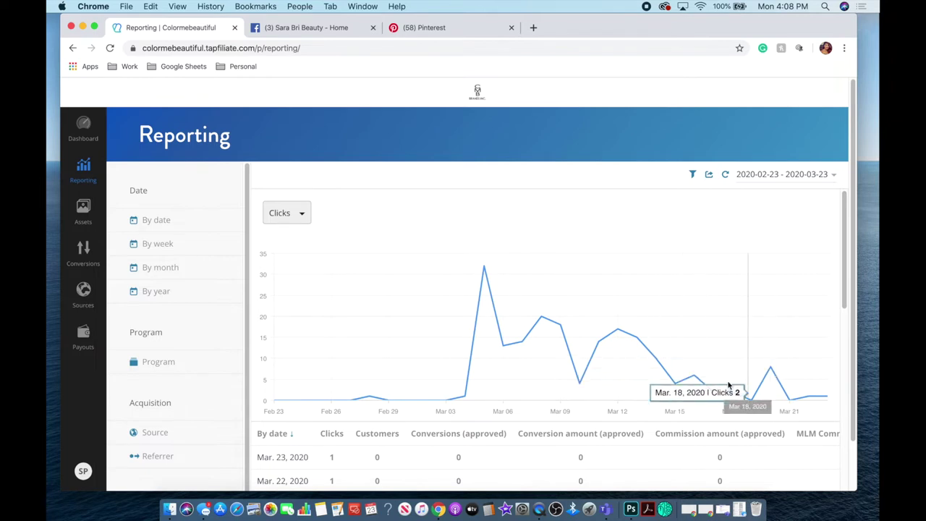
Scroll through the performance report and open its preset date-range picker
scroll(458, 388, "down", 3)
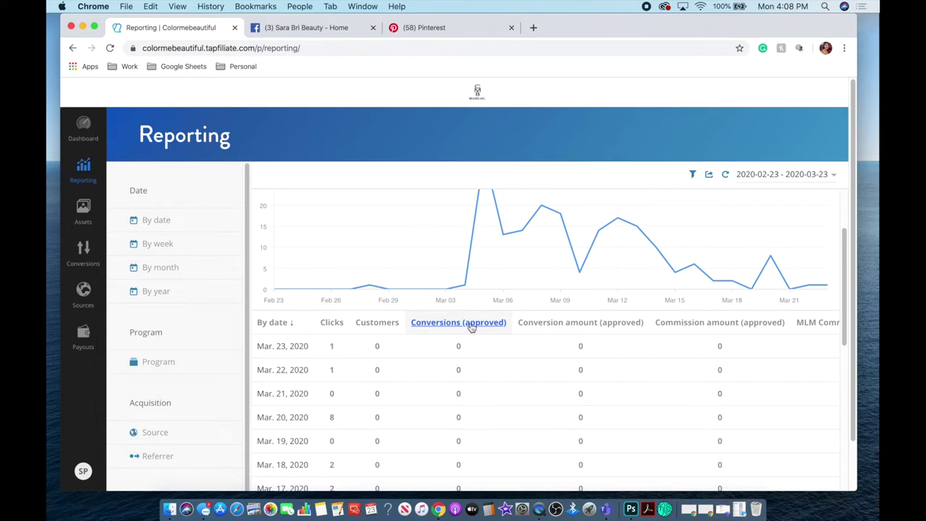
scroll(471, 327, "up", 2)
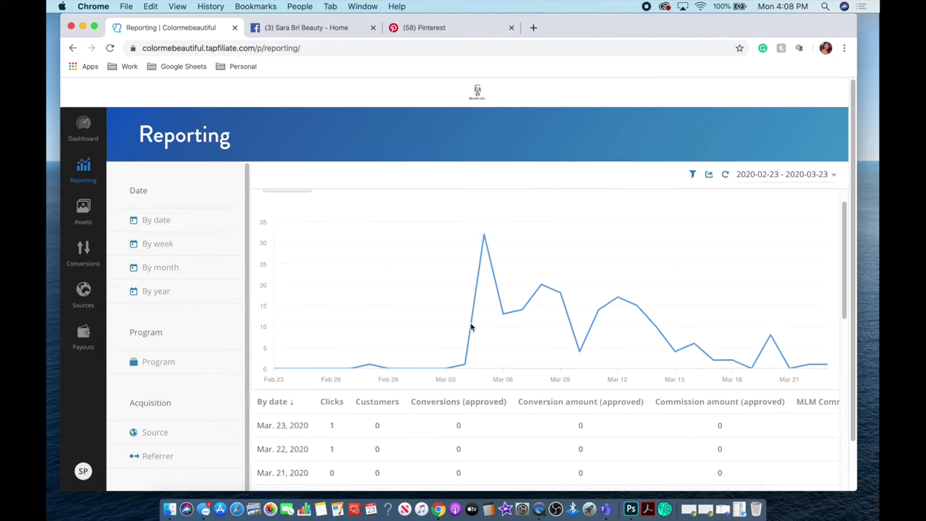
scroll(471, 327, "up", 1)
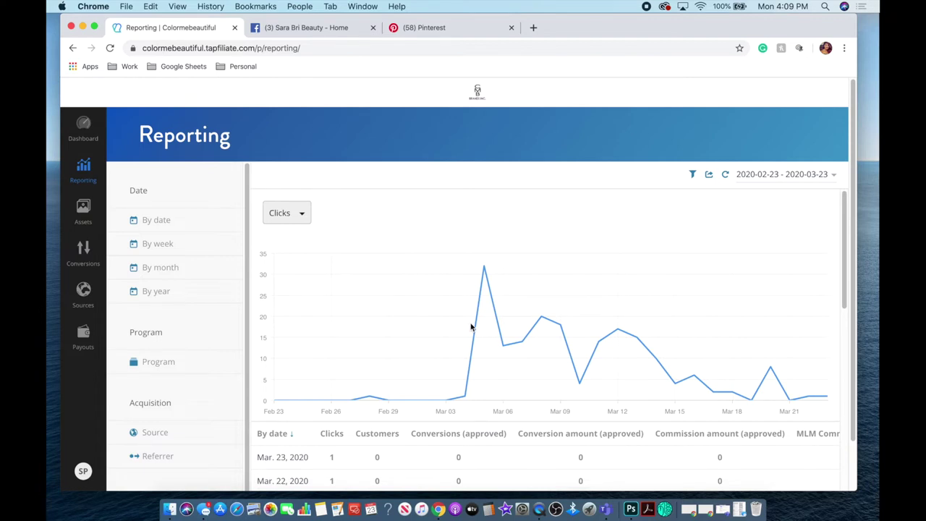
left_click(777, 176)
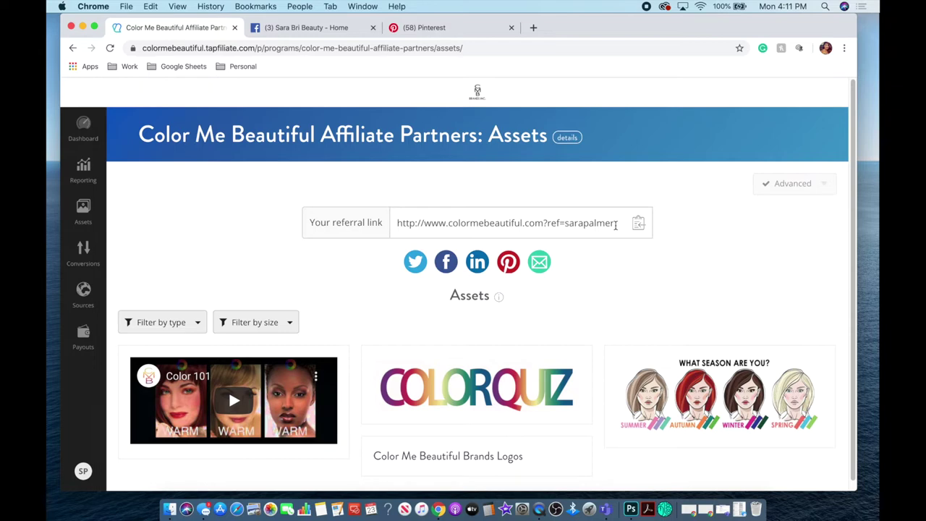
left_click(787, 185)
left_click(717, 338)
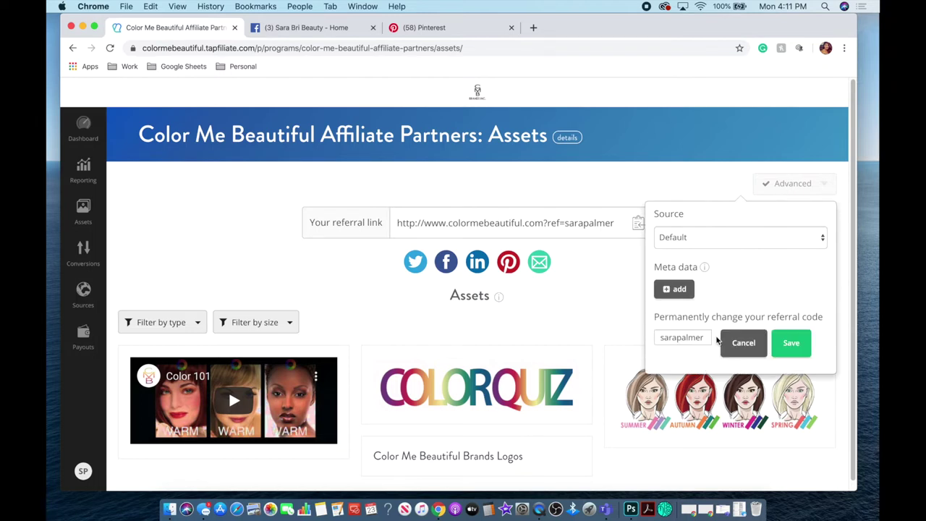
left_click_drag(712, 338, 647, 337)
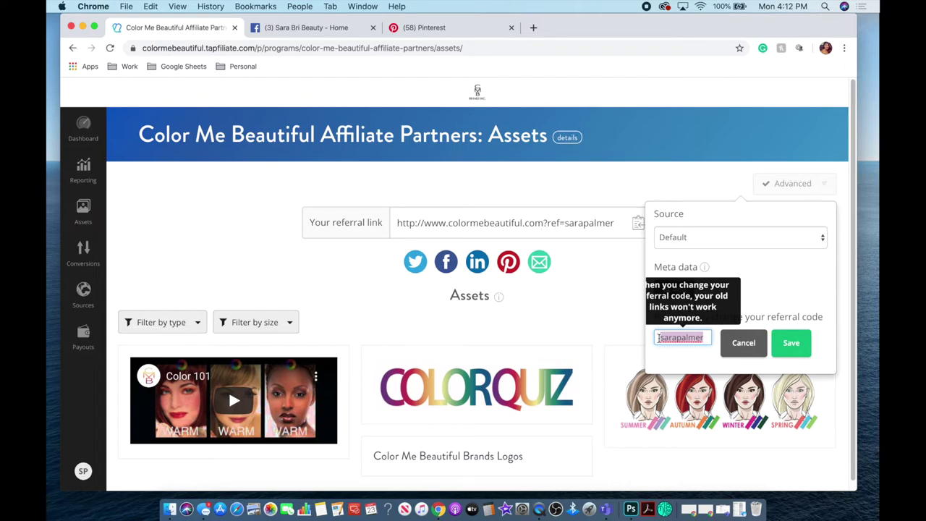
left_click(798, 351)
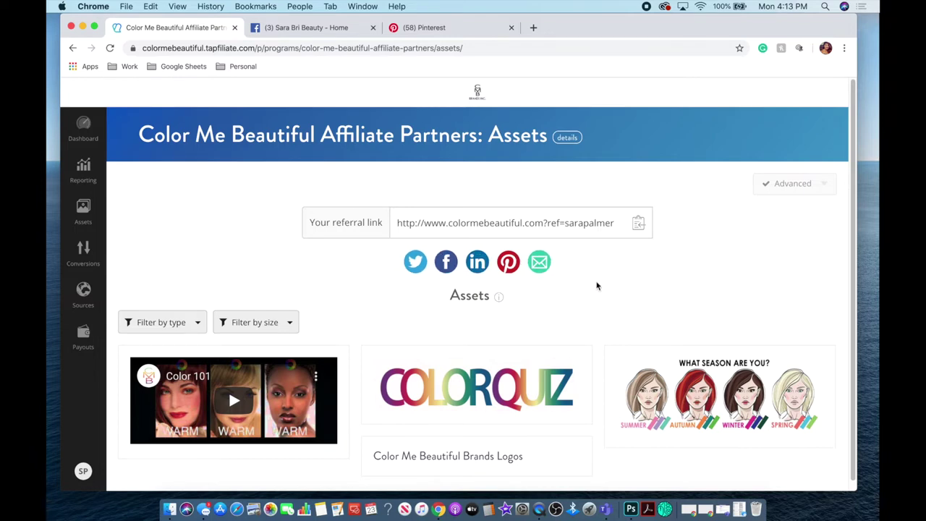
scroll(595, 290, "down", 1)
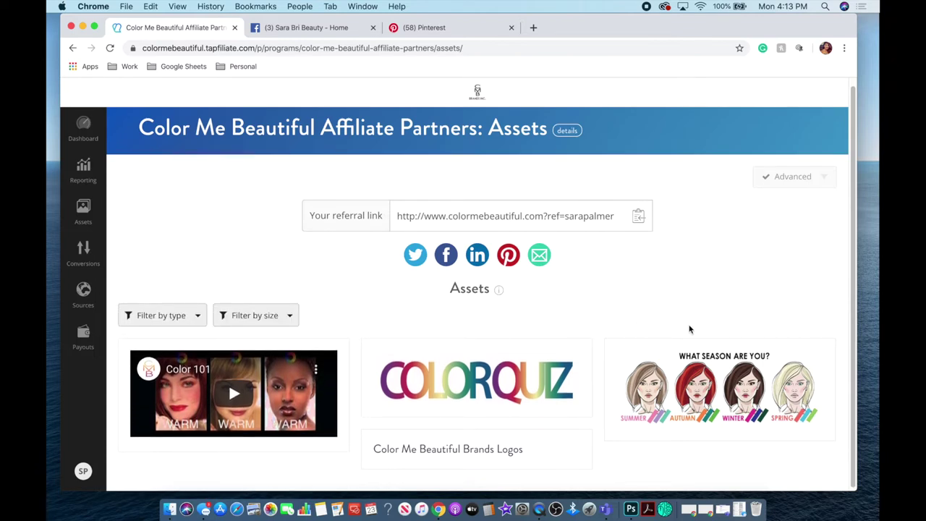
left_click(608, 342)
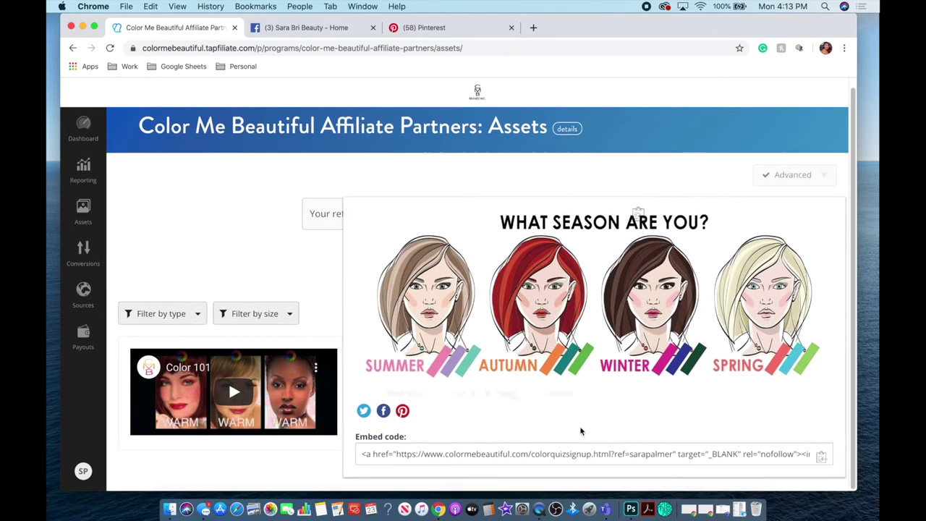
left_click(303, 486)
mouse_move(463, 373)
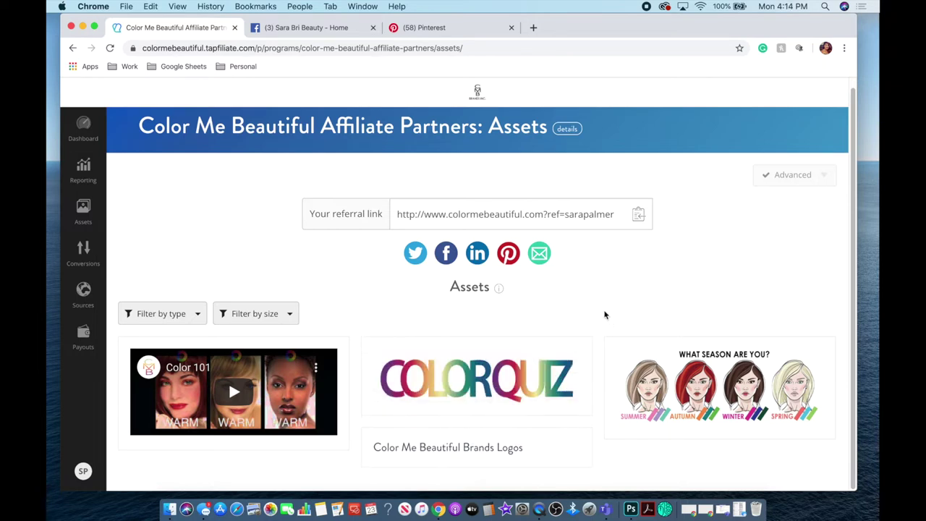
Review the Conversions commissions table, then list the Default, facebook and Pinterest sources
left_click(81, 253)
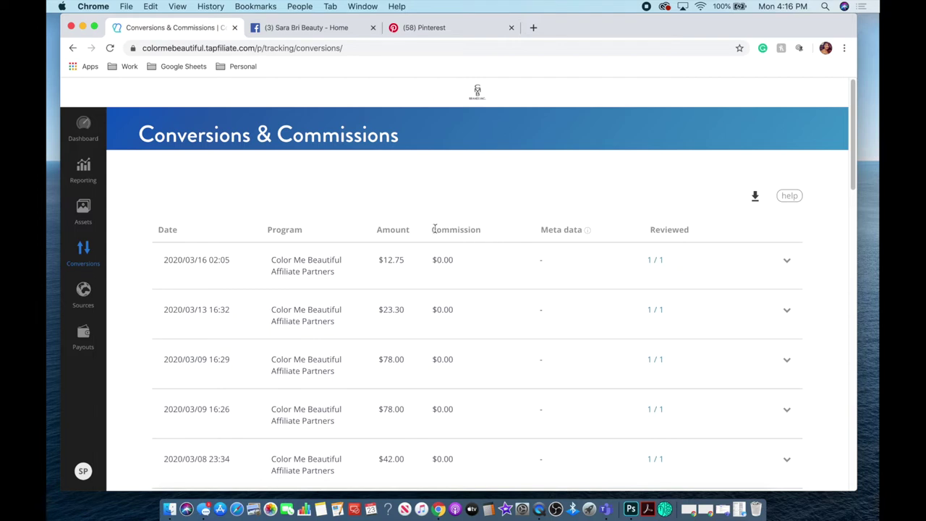
left_click(84, 293)
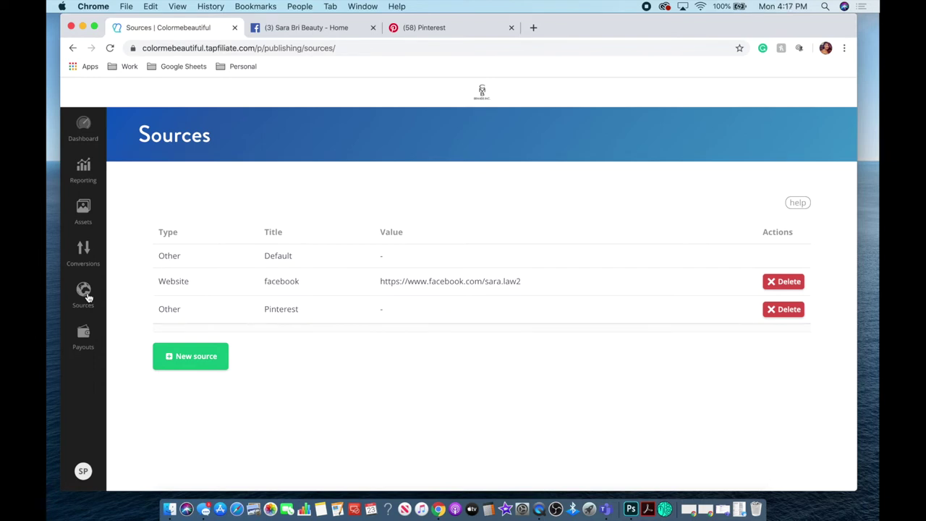
Create an 'other'-type source titled 'Facebook Before & After Post' and check its new row
left_click(193, 358)
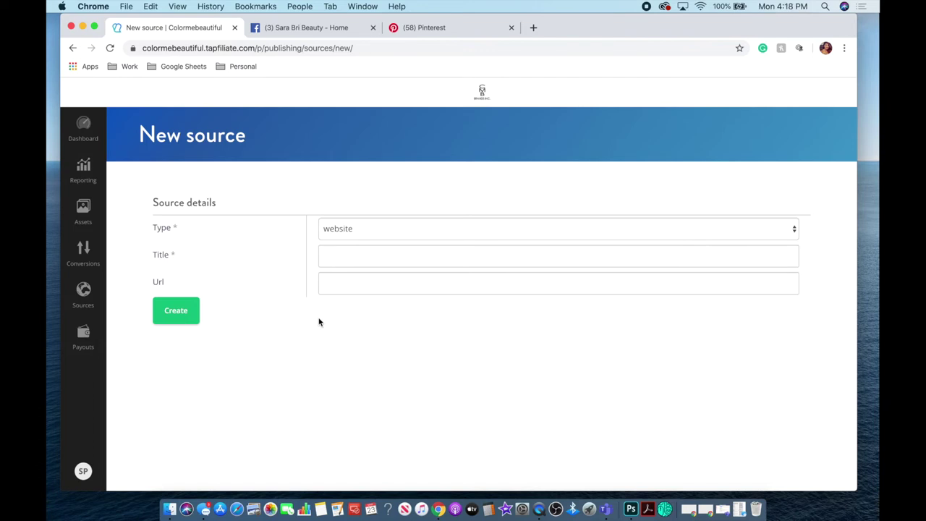
left_click(335, 230)
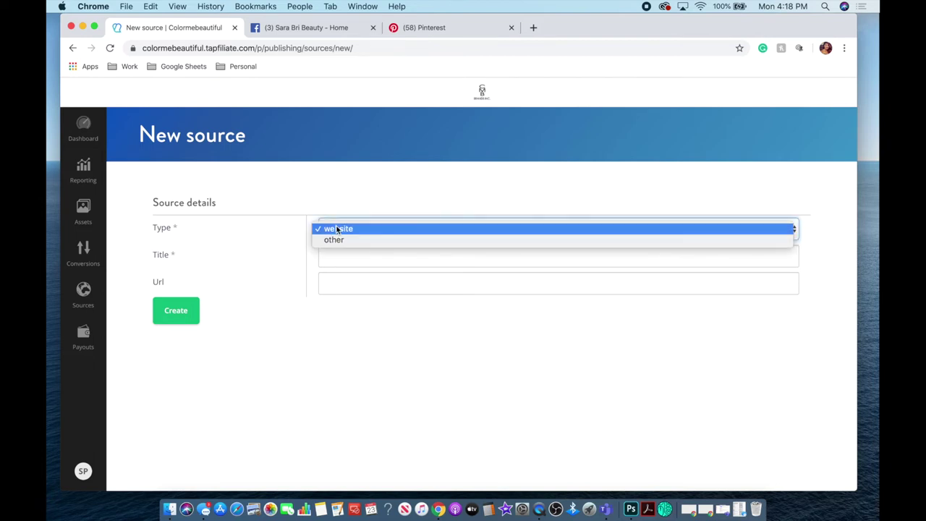
left_click(335, 240)
left_click(334, 255)
type("Facebook")
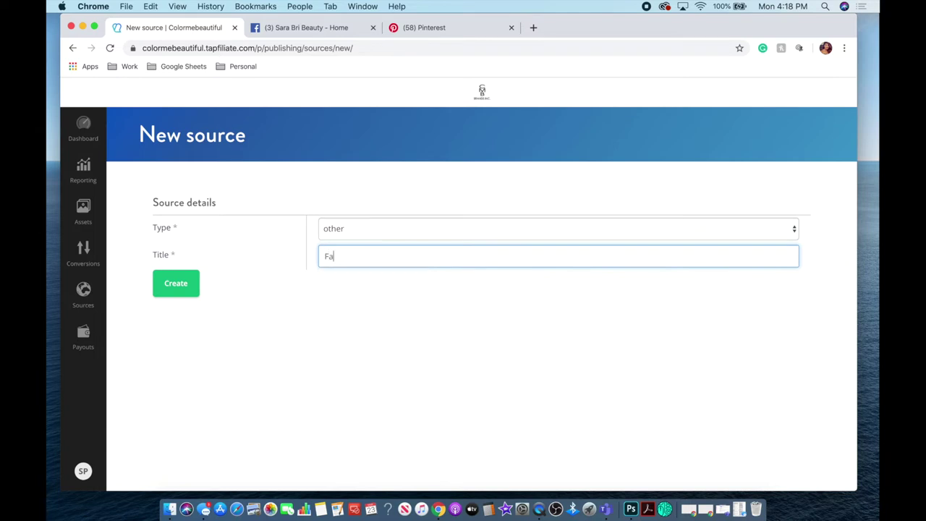
type("efore & After Post")
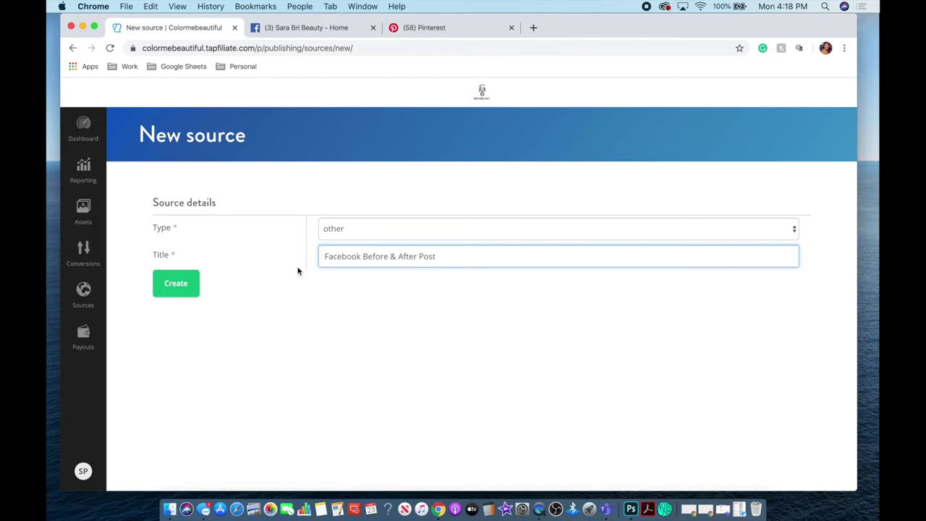
left_click(186, 287)
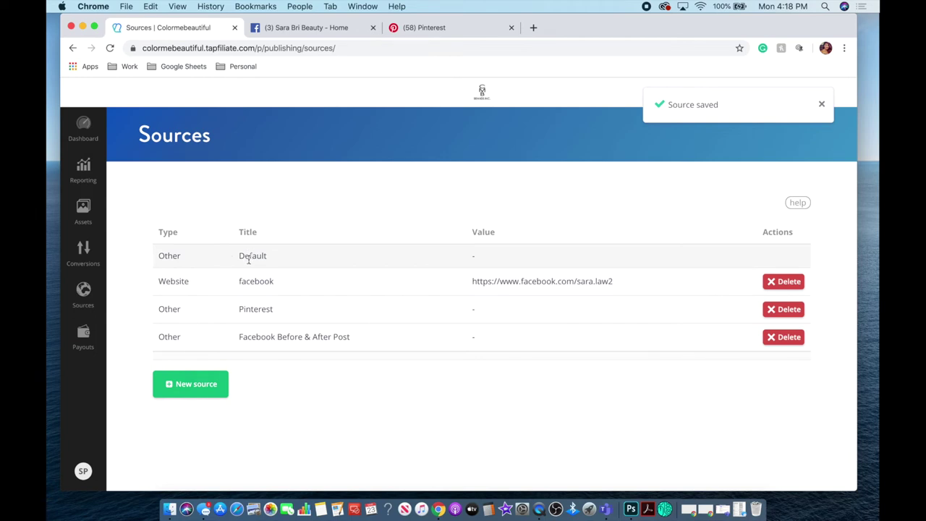
left_click_drag(159, 338, 357, 340)
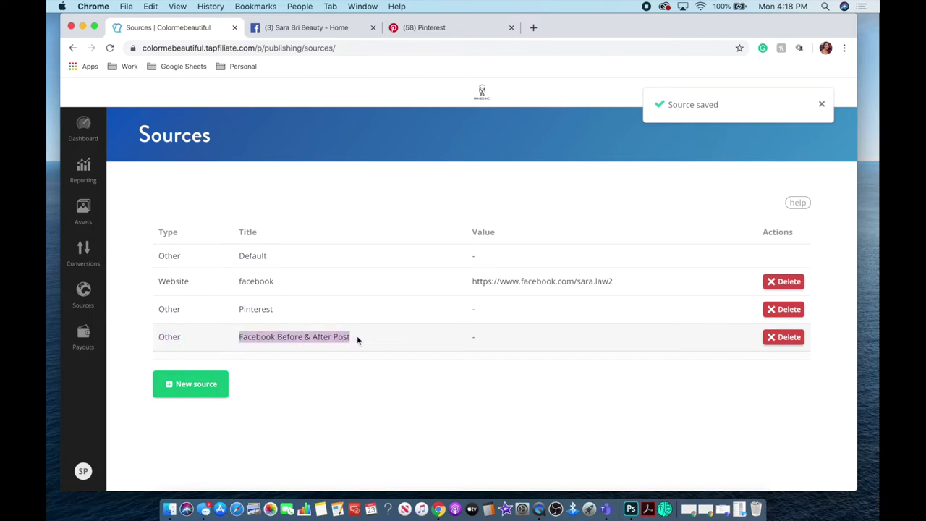
left_click(356, 340)
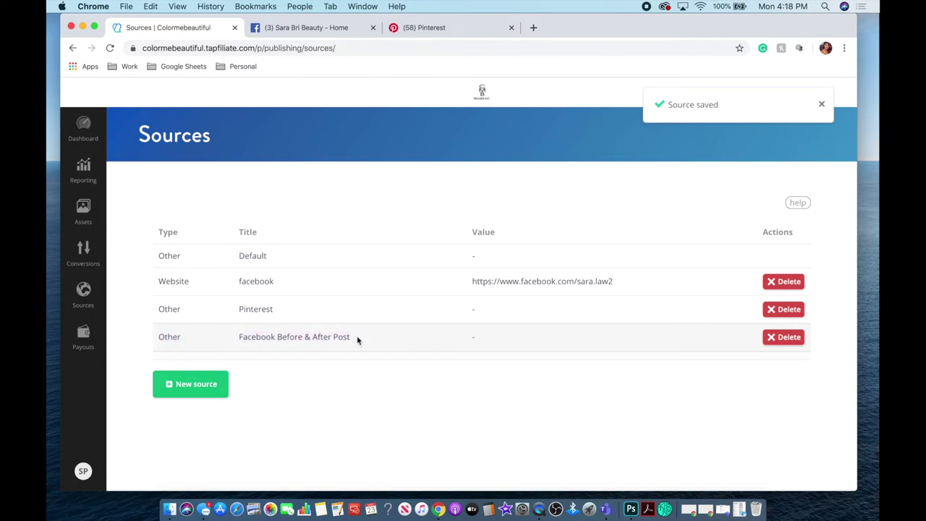
Tag the referral link with the Facebook Before & After Post source and copy it
left_click(85, 213)
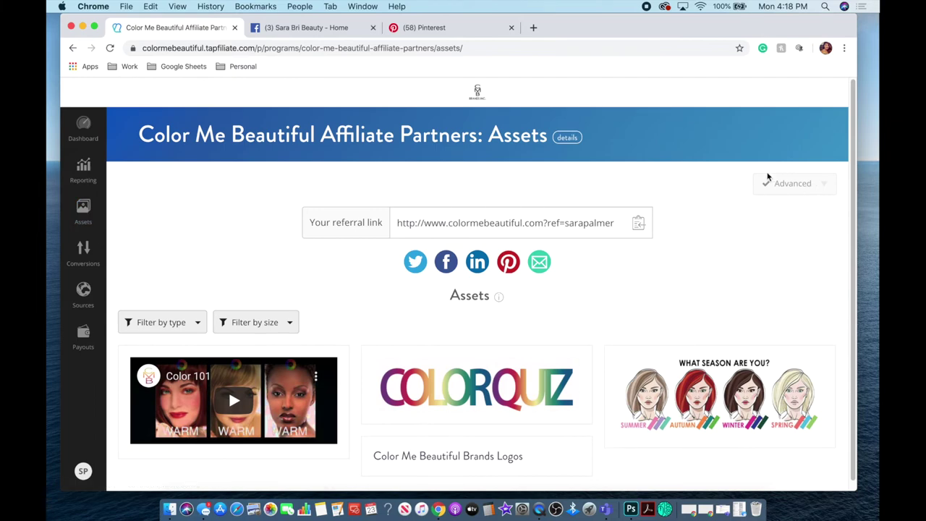
left_click(792, 185)
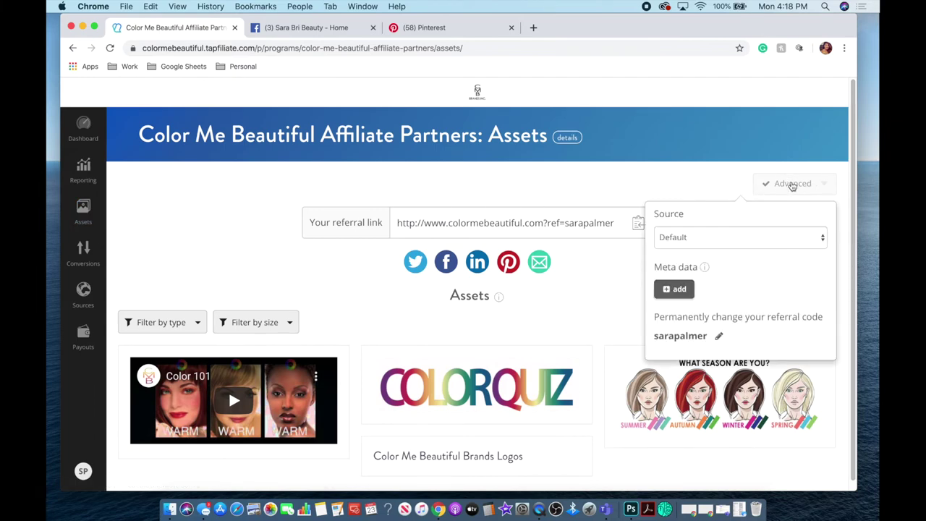
double_click(686, 217)
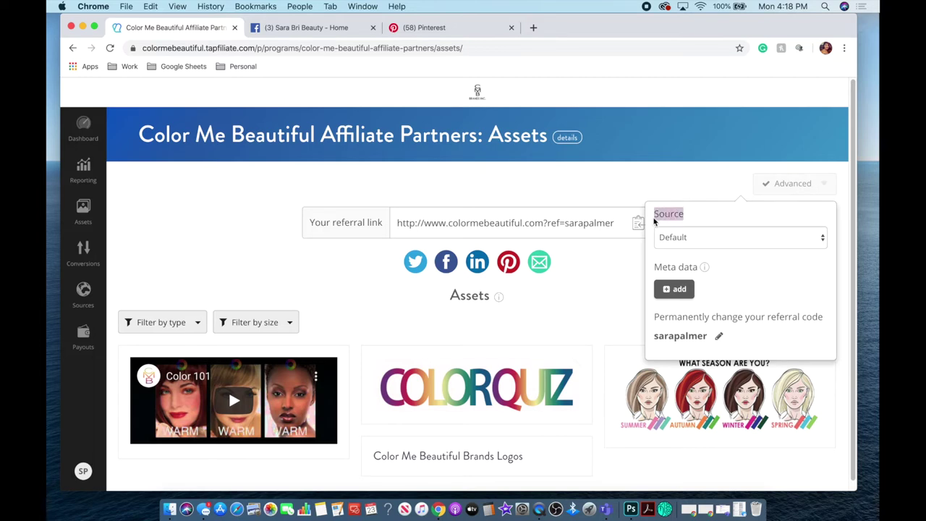
left_click(695, 242)
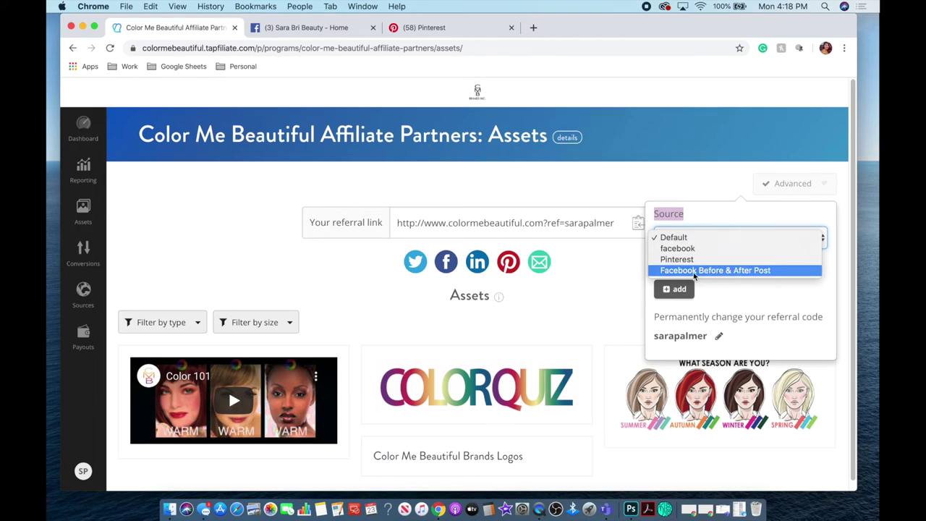
left_click(693, 273)
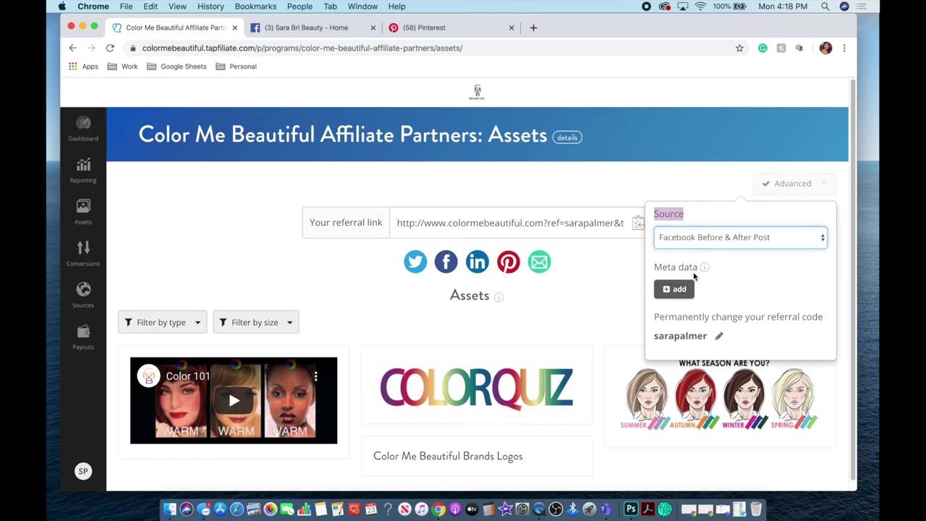
left_click(595, 223)
triple_click(620, 225)
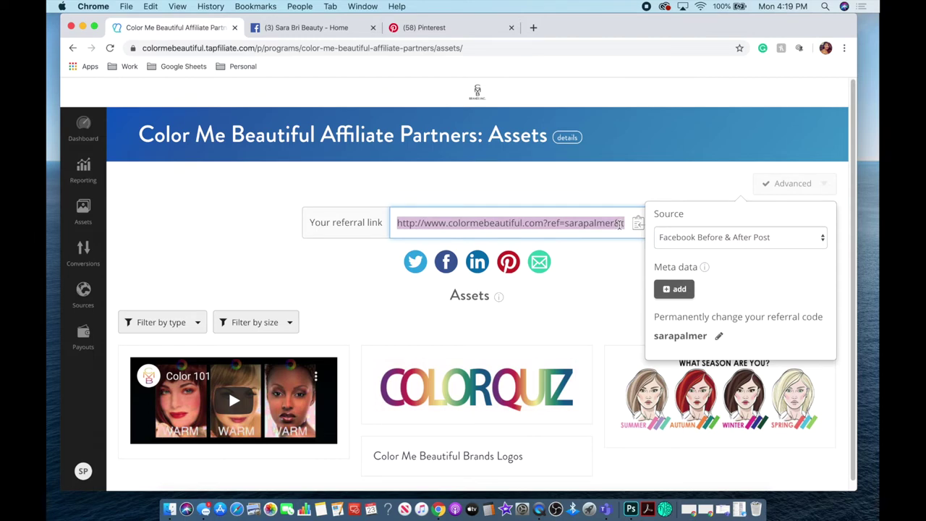
triple_click(621, 224)
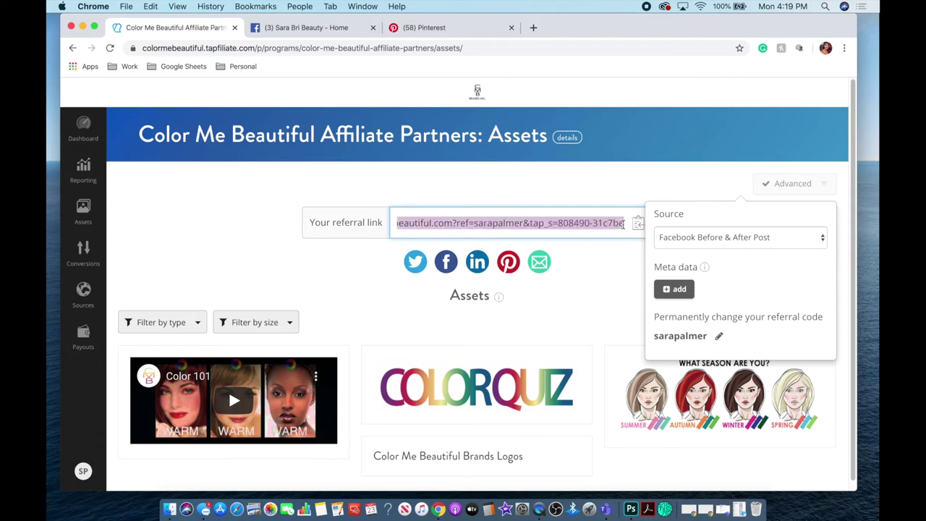
left_click(526, 225)
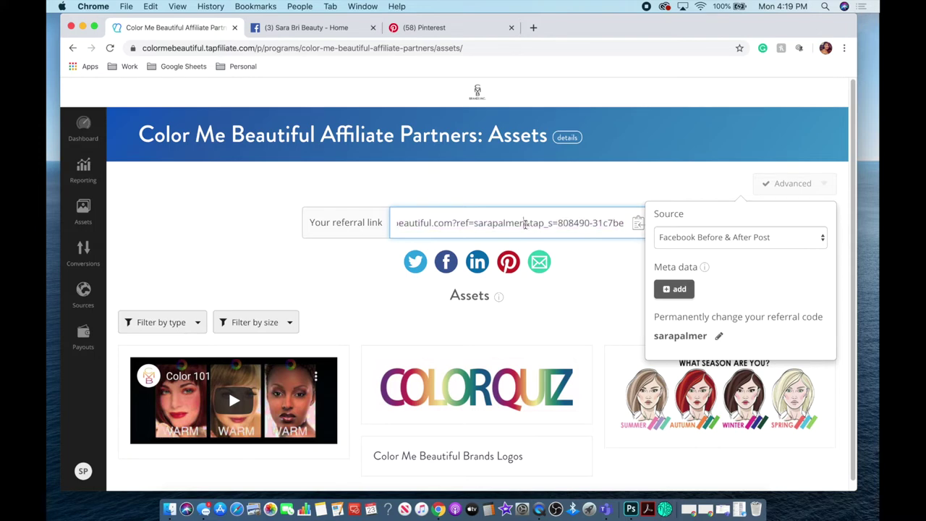
left_click(638, 226)
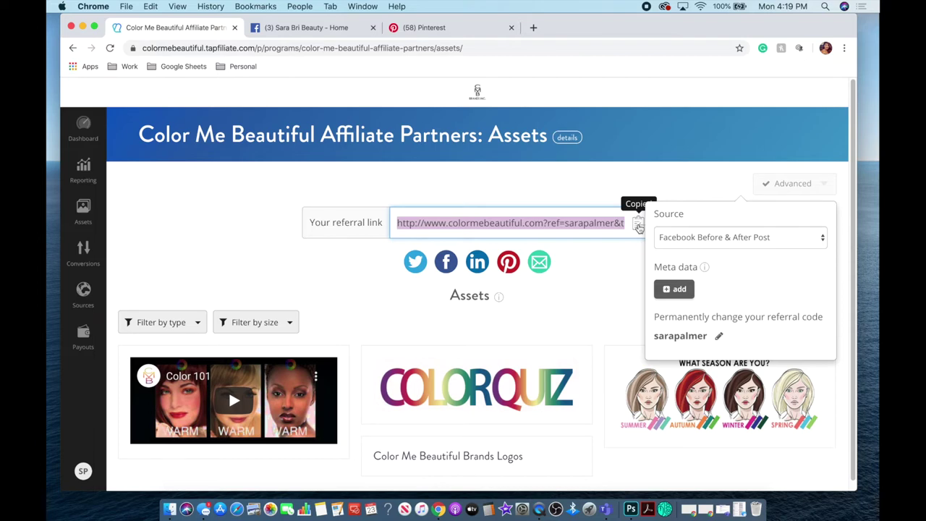
Switch the referral link's source back to Default and close the advanced options
left_click(738, 238)
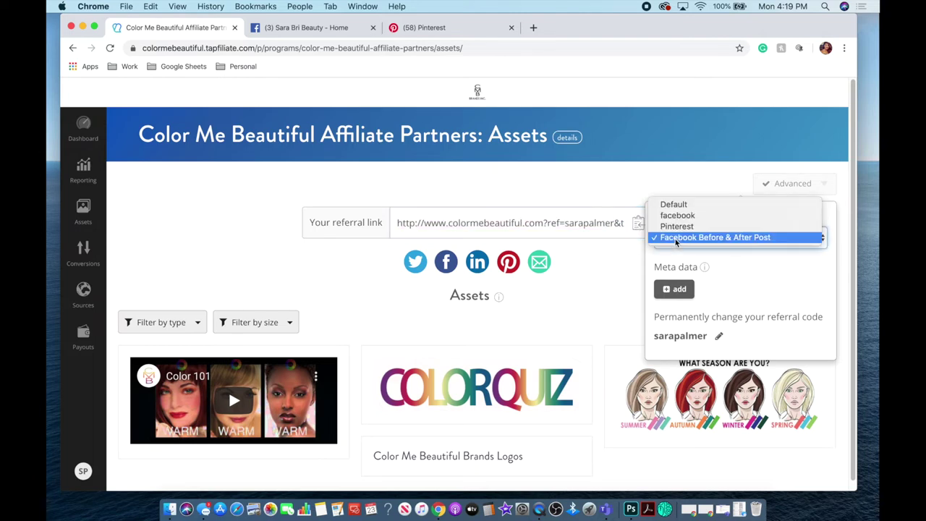
left_click(673, 203)
left_click(302, 275)
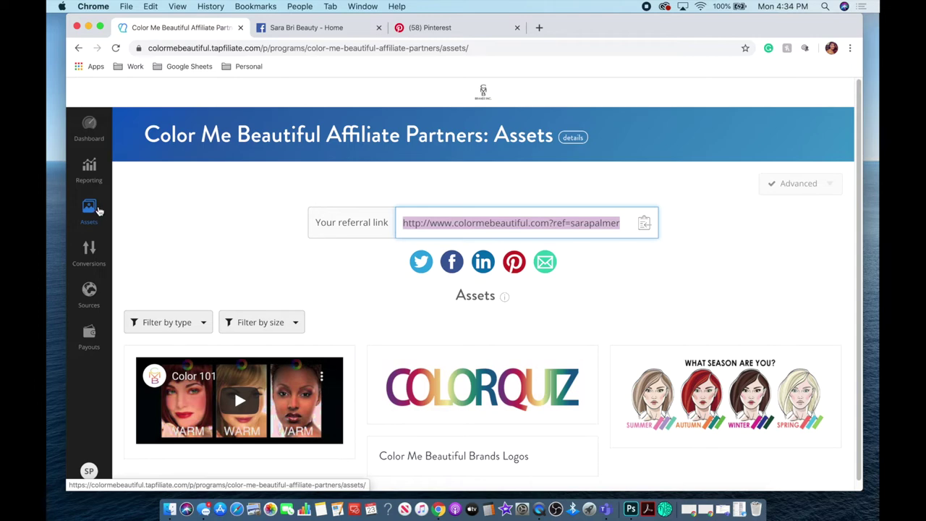
left_click(484, 222)
left_click_drag(530, 225, 455, 226)
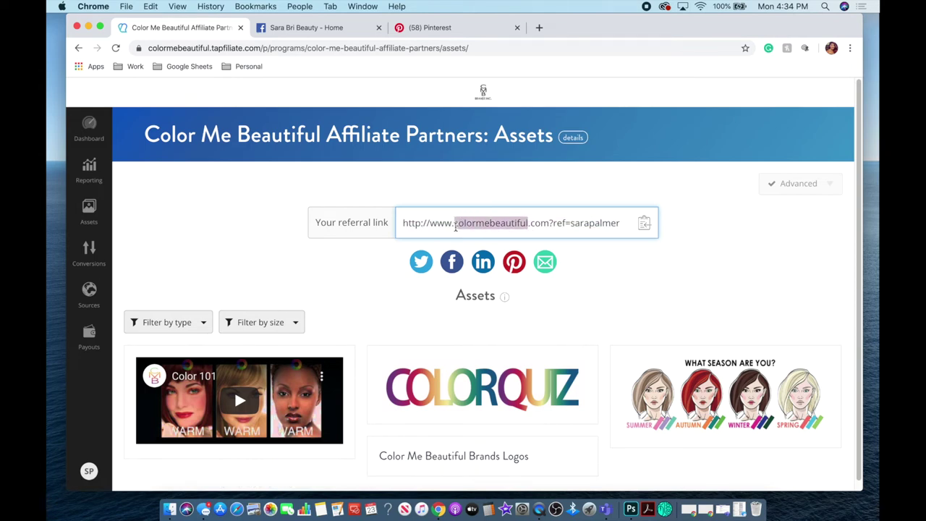
triple_click(456, 226)
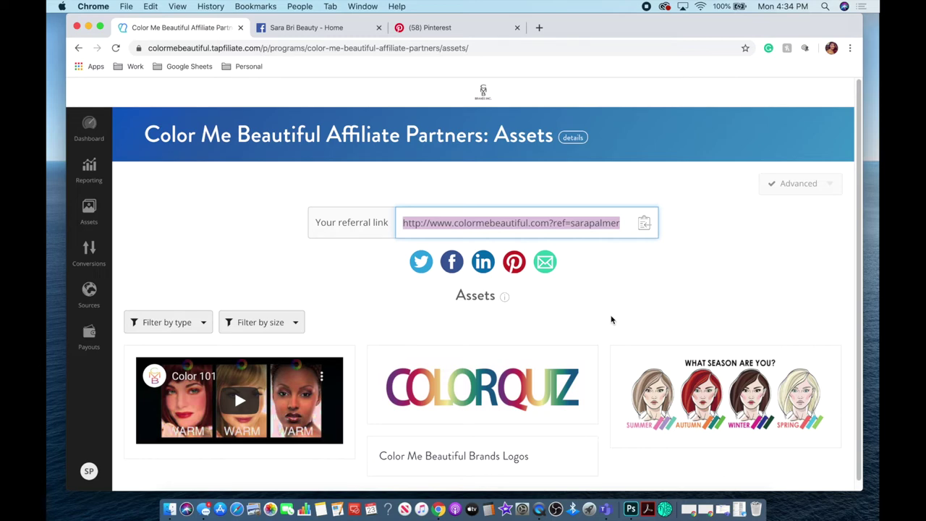
left_click(550, 225)
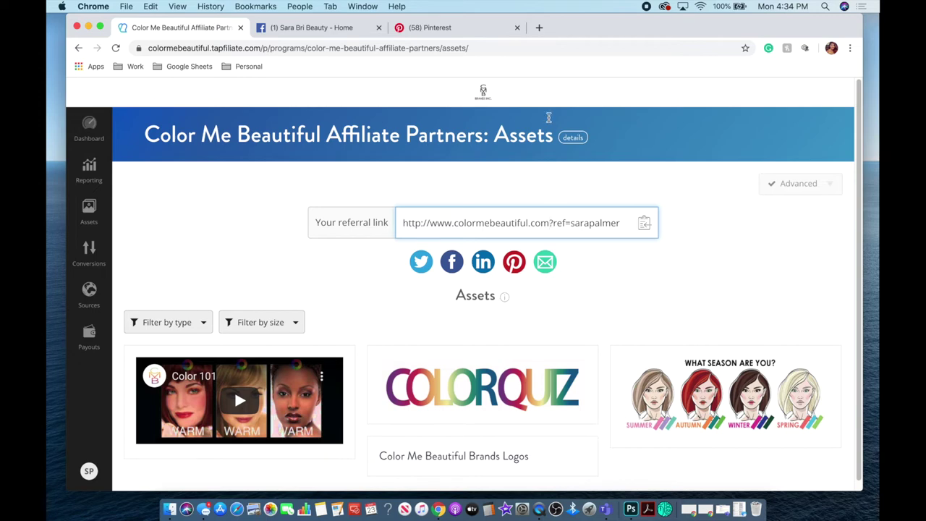
On colormebeautiful.com, go to Makeup > Face > Foundation and open Moisture Complex Liquid Foundation
left_click(544, 29)
type("color")
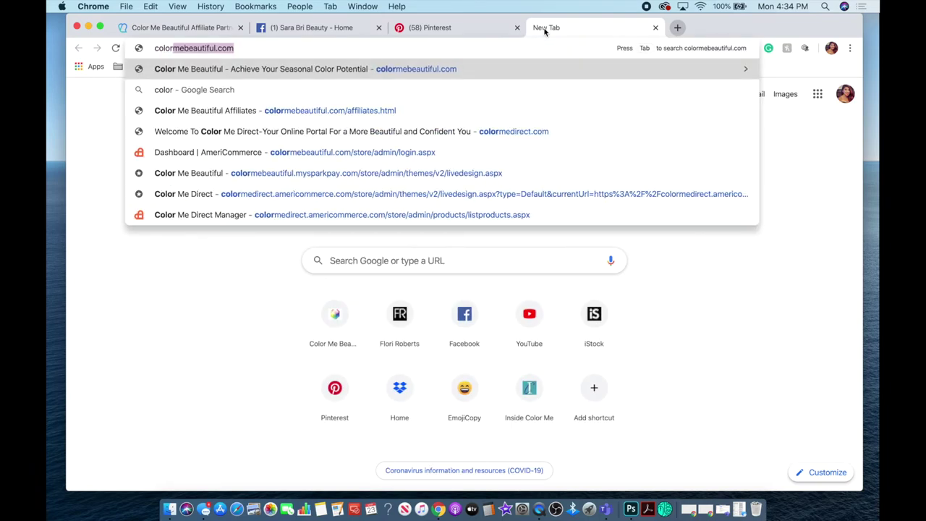
key("Return")
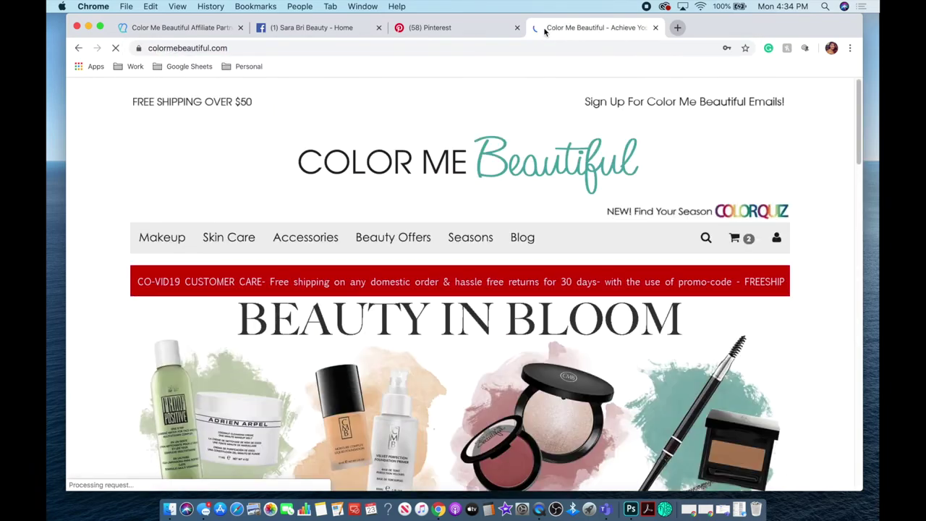
mouse_move(162, 245)
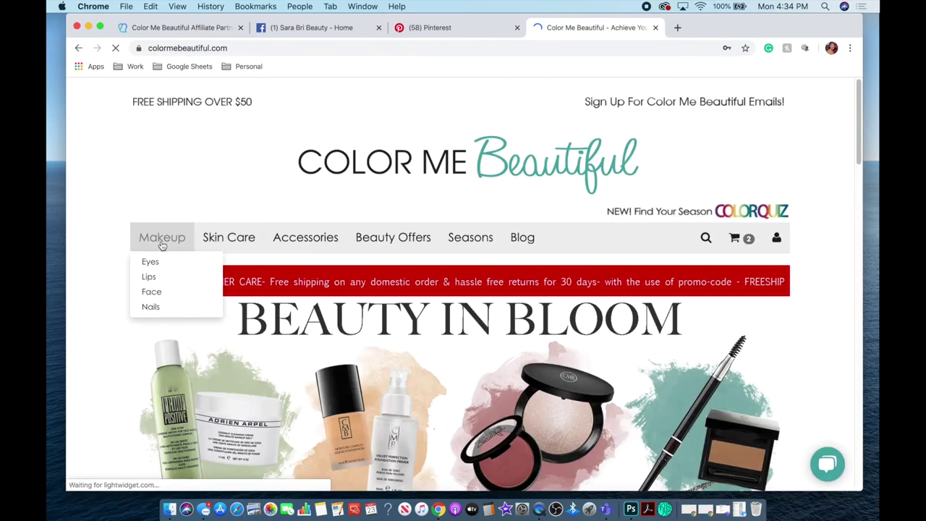
mouse_move(172, 286)
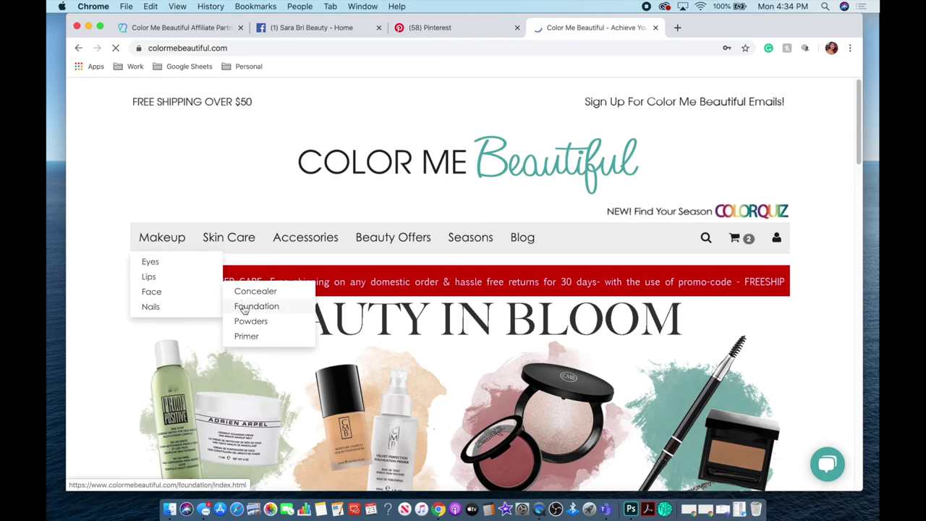
left_click(264, 305)
scroll(409, 145, "down", 5)
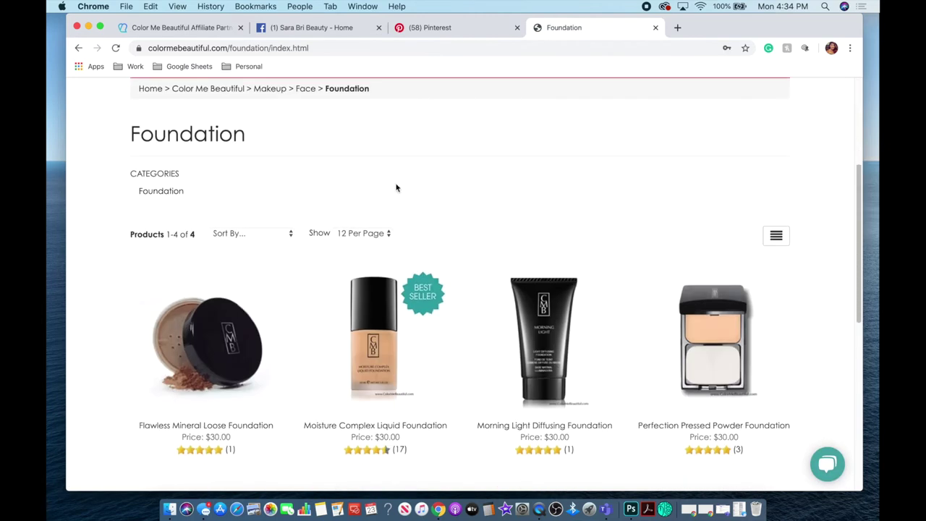
left_click(371, 290)
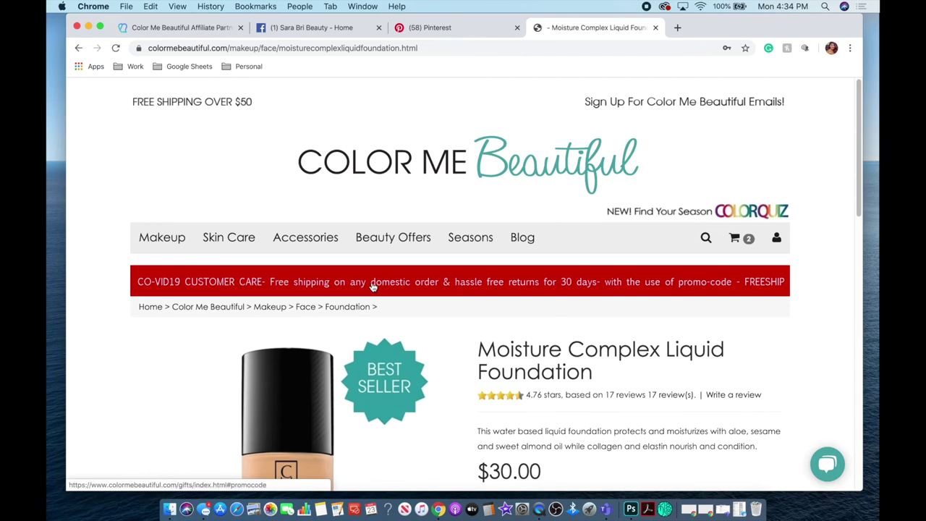
scroll(388, 297, "down", 2)
scroll(387, 297, "down", 3)
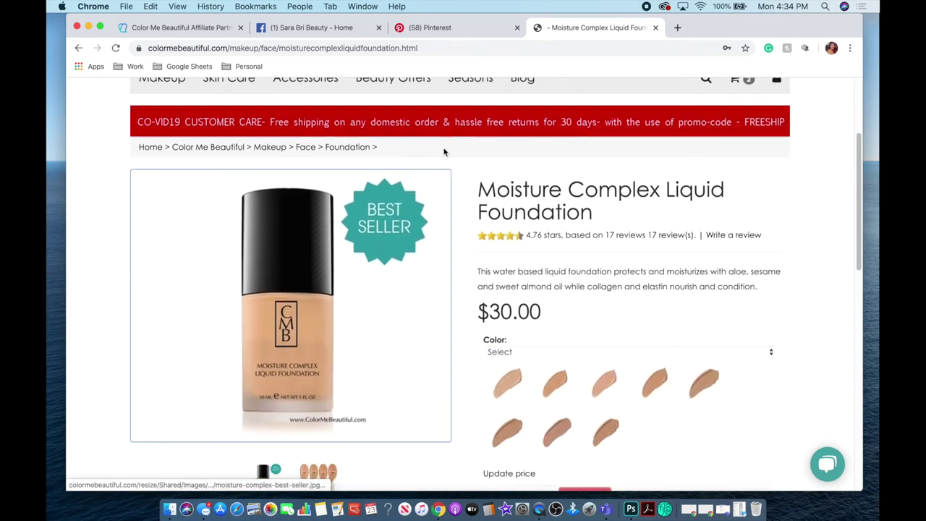
left_click(439, 50)
left_click(439, 51)
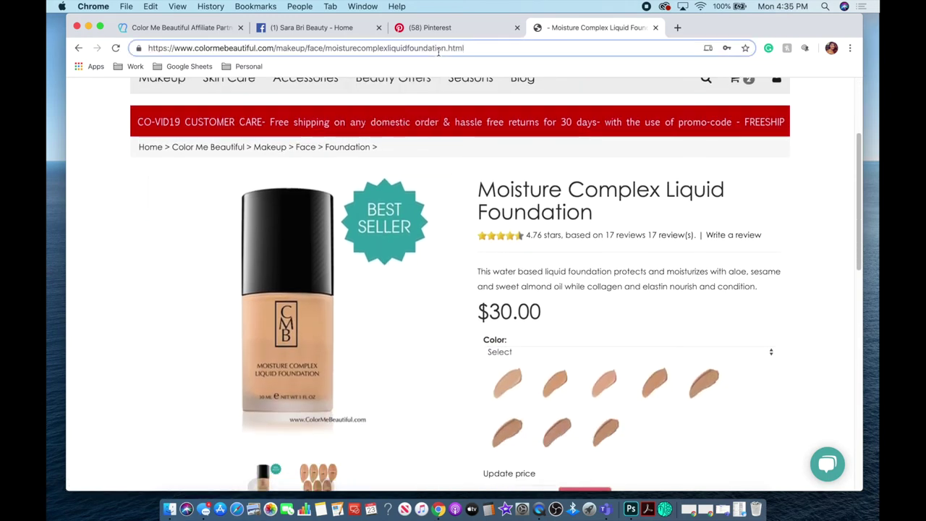
type("?ref=sarapalmer")
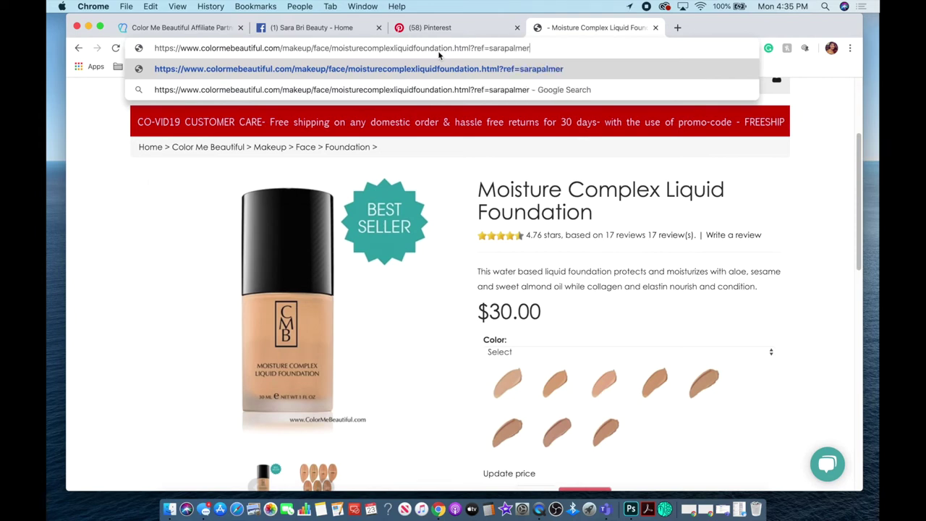
triple_click(435, 48)
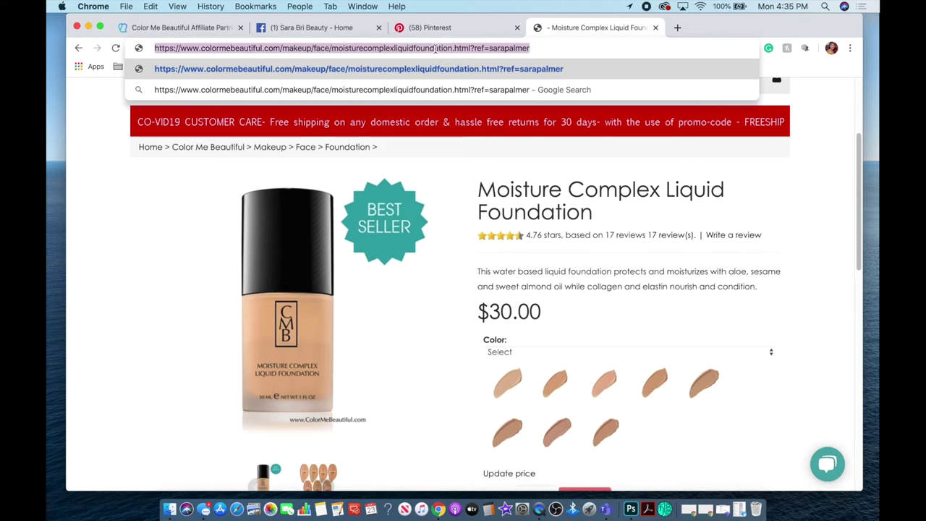
right_click(435, 48)
left_click(464, 141)
left_click(339, 28)
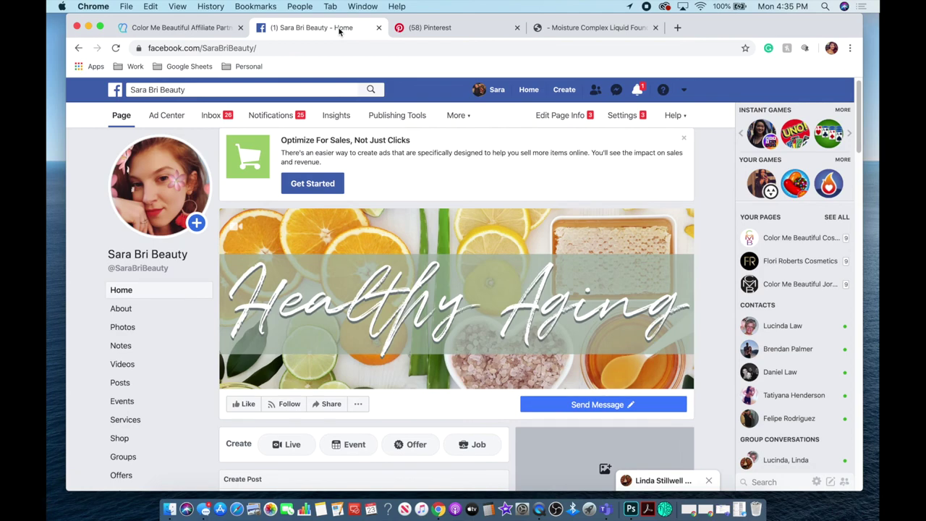
Start a page post with the dewy-skin Ivory foundation caption and attach my foundation.jpg
scroll(353, 210, "down", 5)
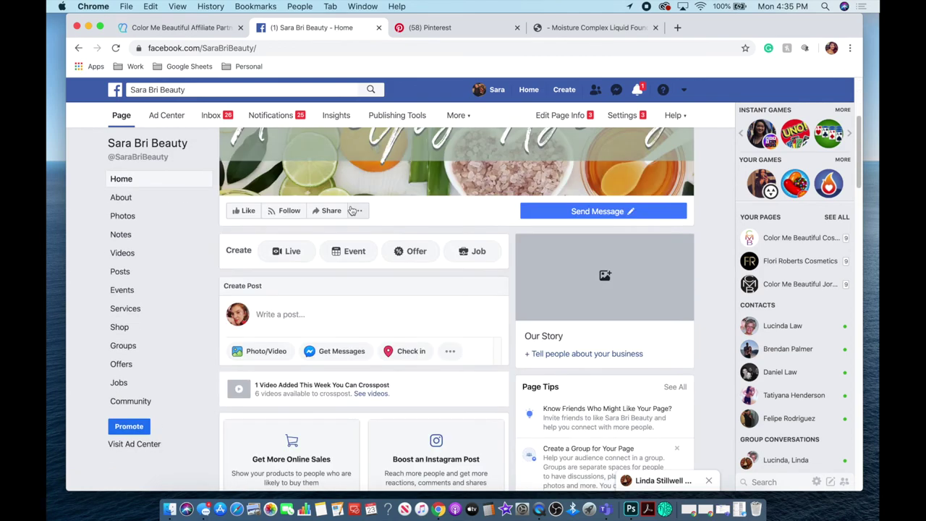
left_click(312, 291)
key("ctrl+v")
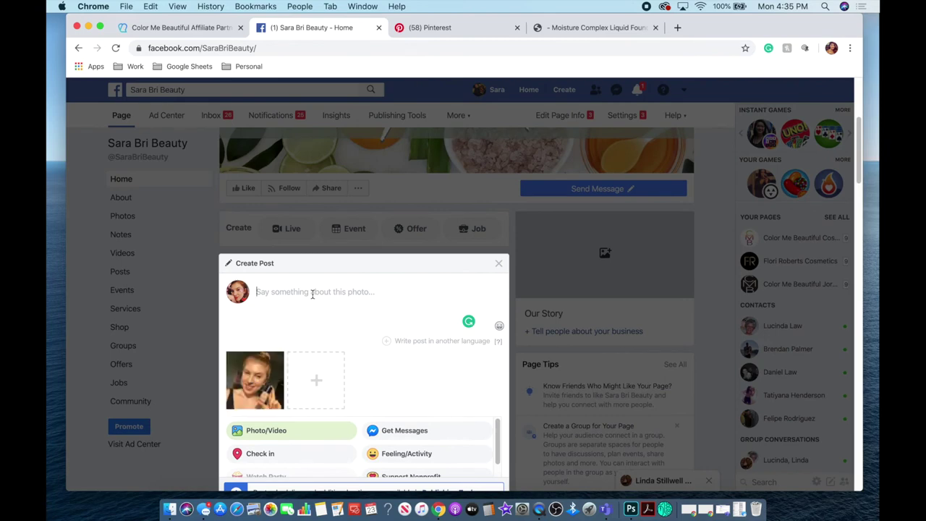
type("How I get dewy")
type(" looking skin...")
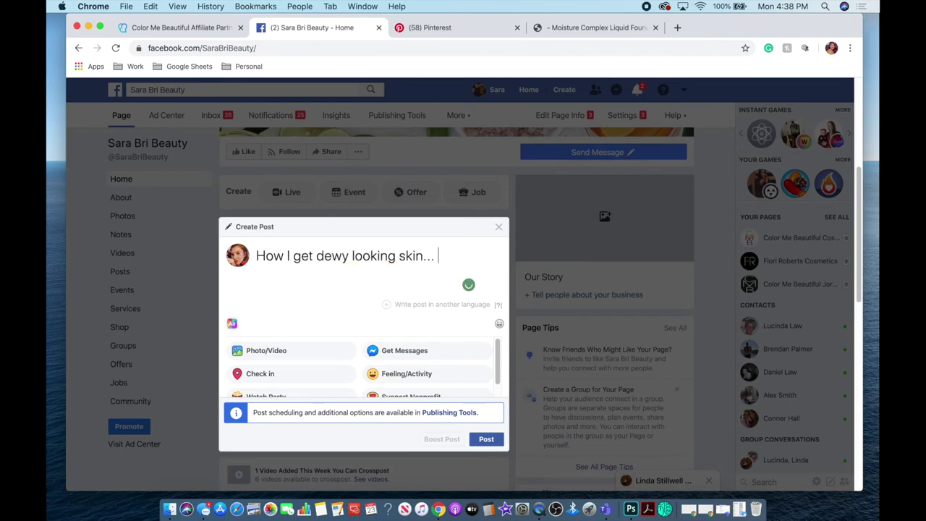
type(" Moisture Complex Liquid Foundation")
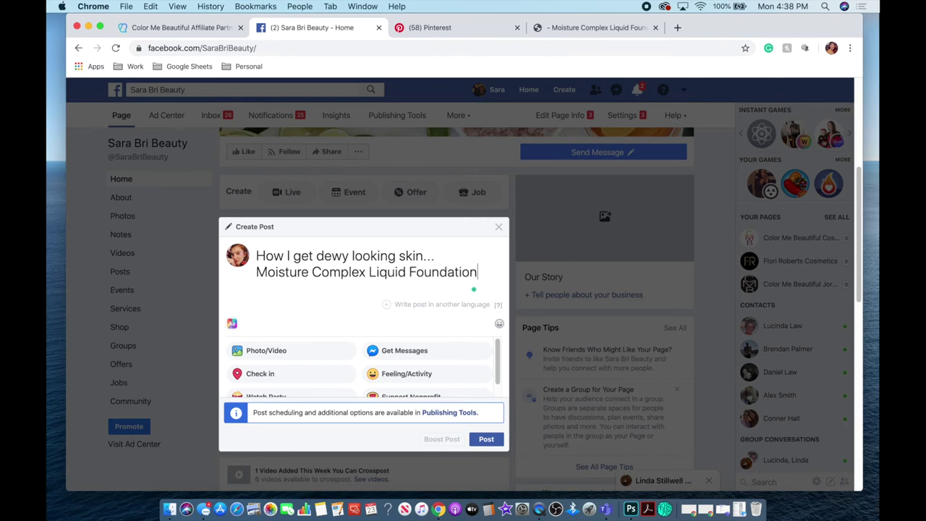
type(" in the shade \"Ivory\"")
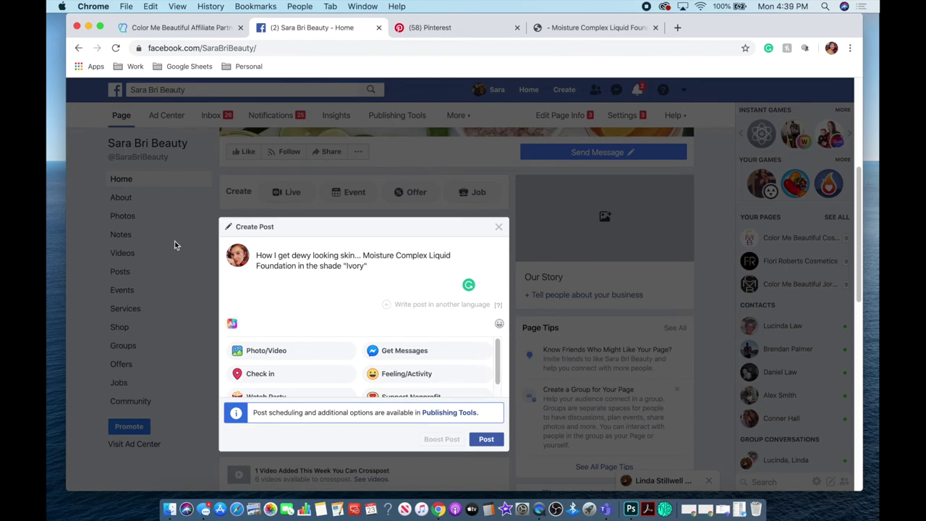
left_click(250, 347)
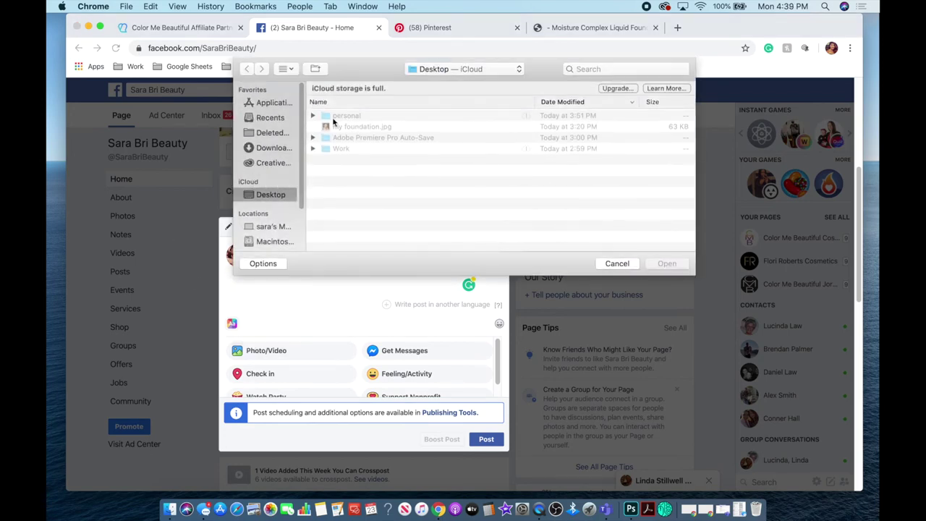
left_click(348, 127)
left_click(666, 263)
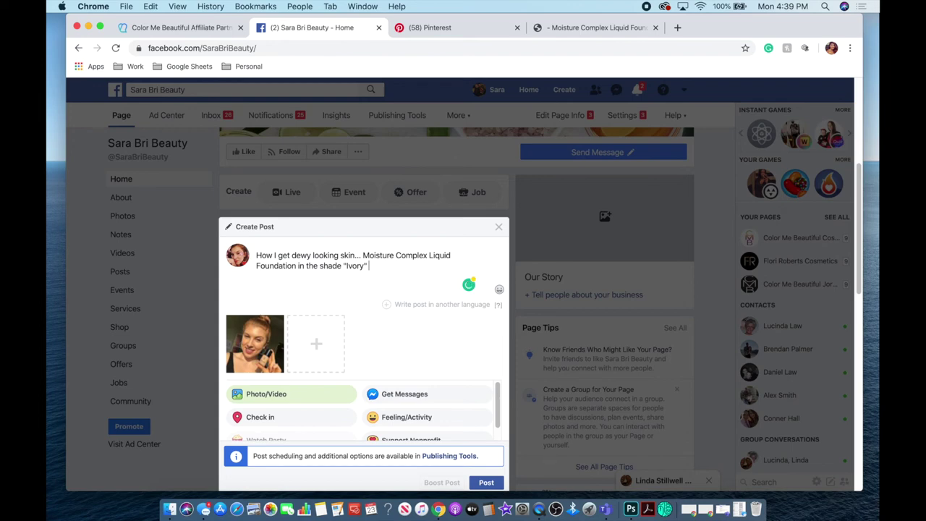
Paste the affiliate product link into the post and publish it
right_click(395, 268)
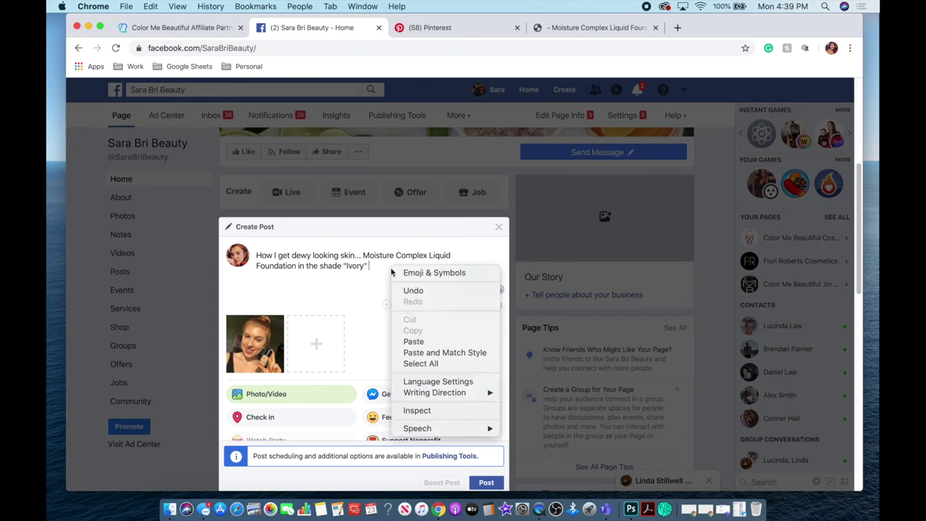
left_click(427, 356)
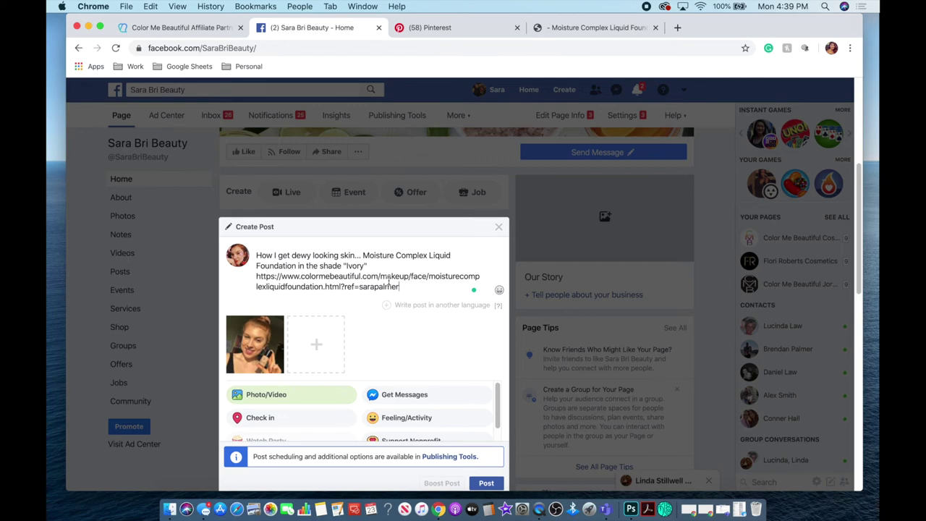
left_click(483, 486)
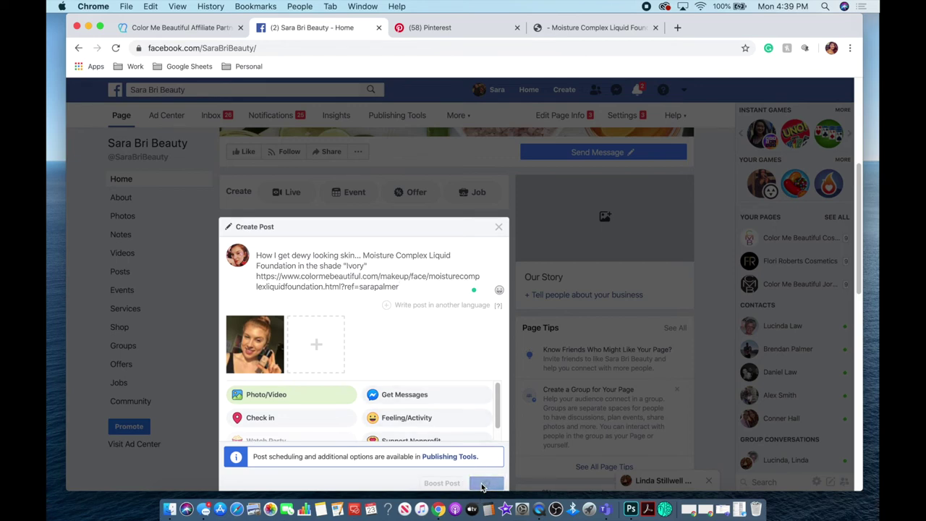
scroll(422, 478, "down", 10)
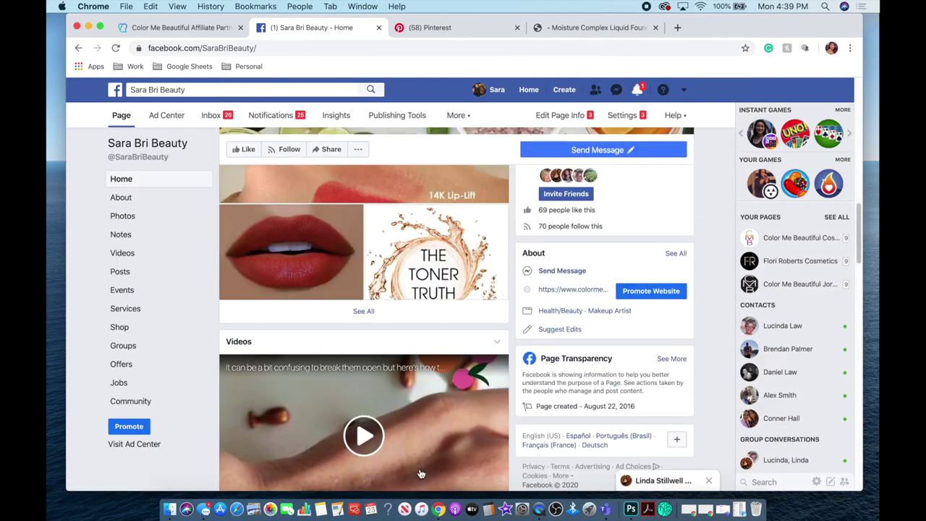
Test the new post's colormebeautiful.com link by loading the foundation product page
scroll(420, 474, "down", 5)
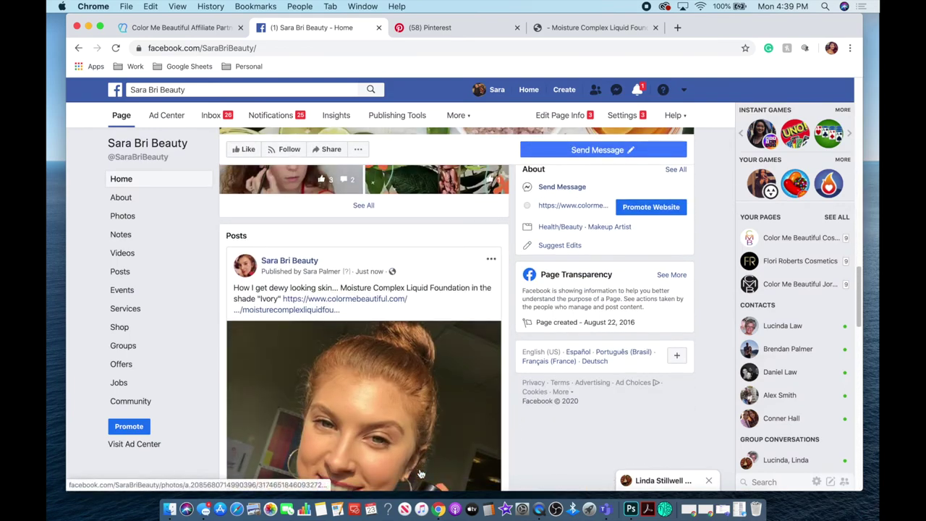
scroll(420, 474, "down", 2)
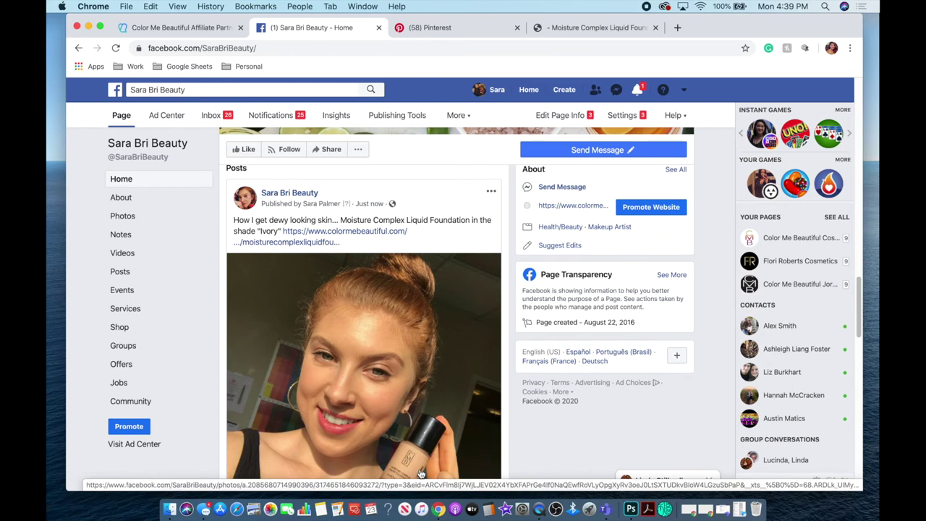
scroll(420, 474, "down", 1)
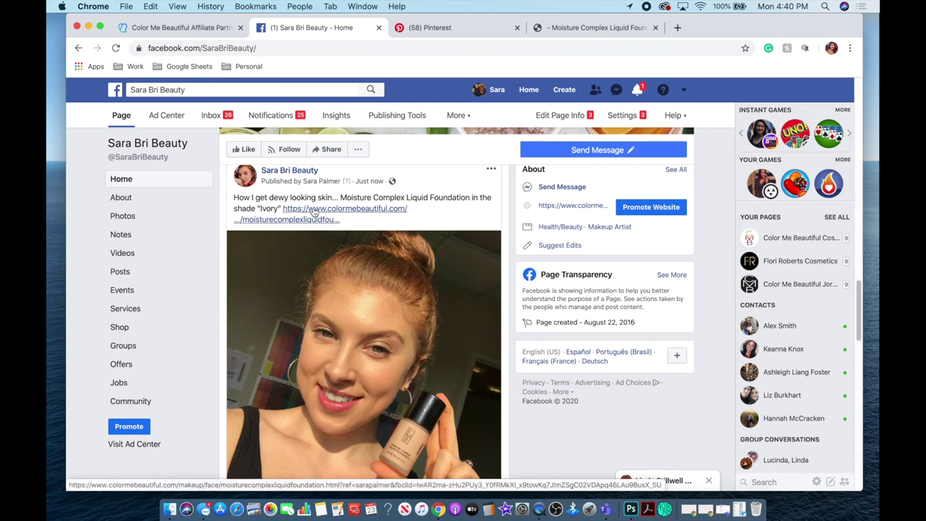
left_click(314, 210)
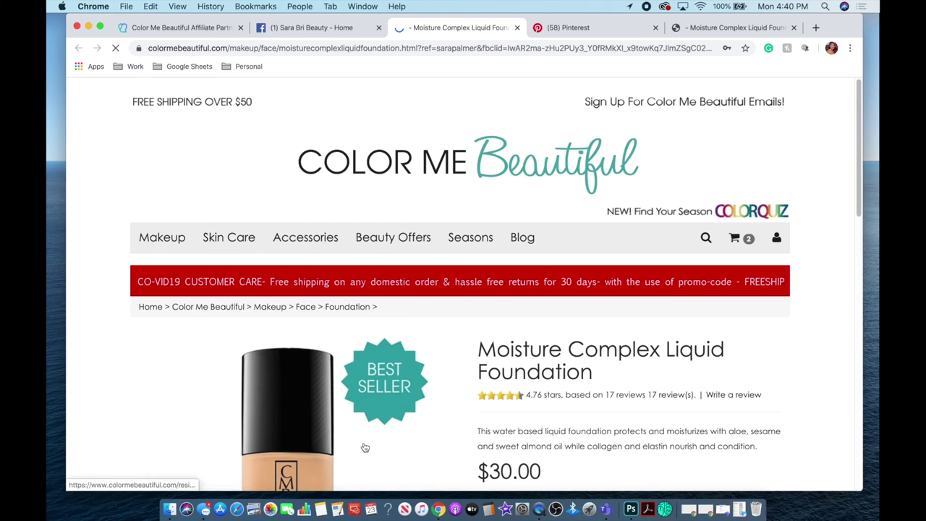
scroll(427, 365, "down", 3)
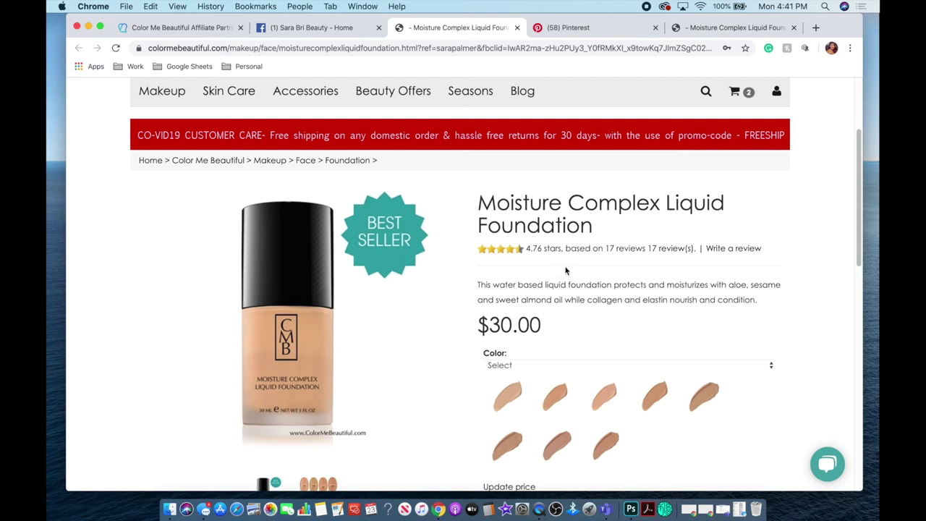
left_click(593, 28)
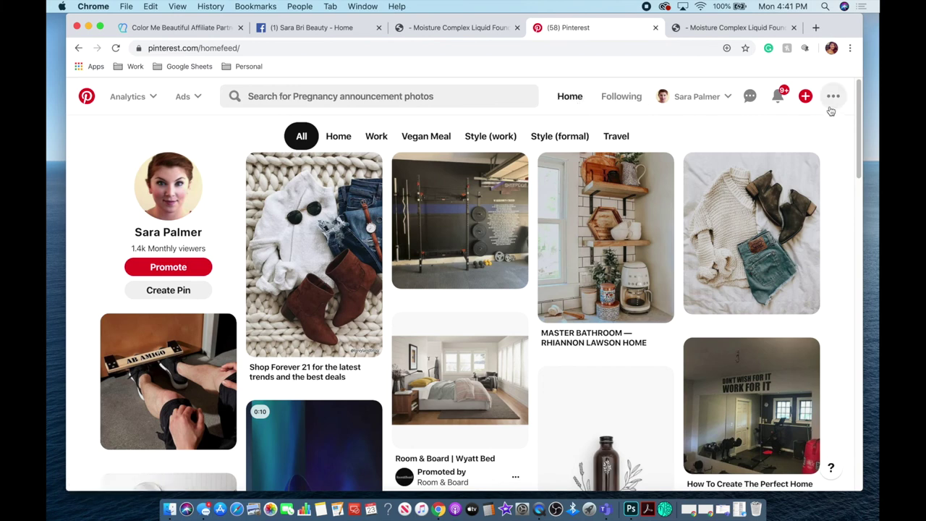
Create a pin titled 'Moisture Complex Liquid Foundation' with the dewy-skin Ivory description
left_click(806, 96)
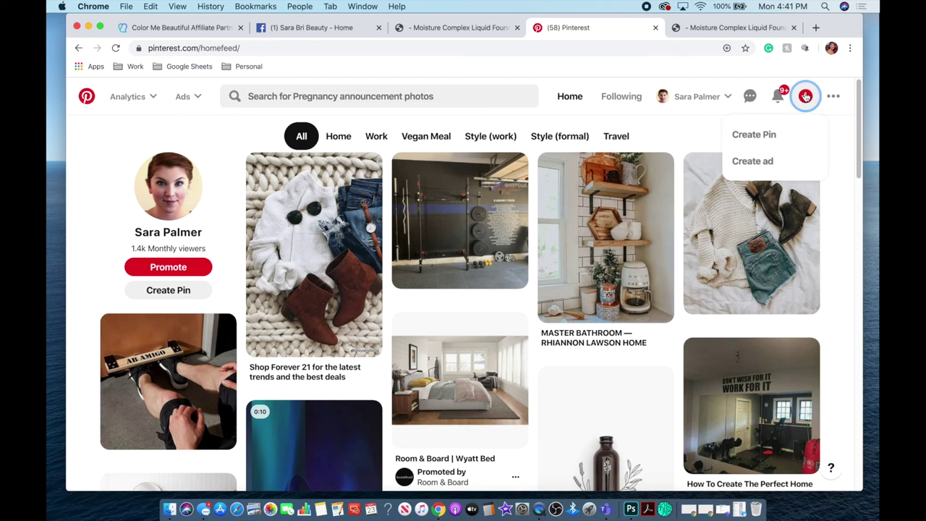
left_click(767, 134)
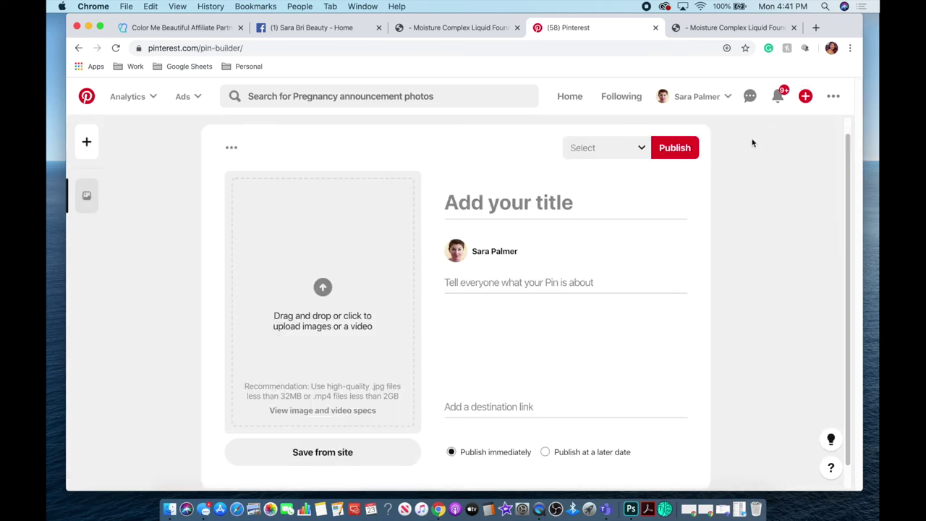
left_click(544, 197)
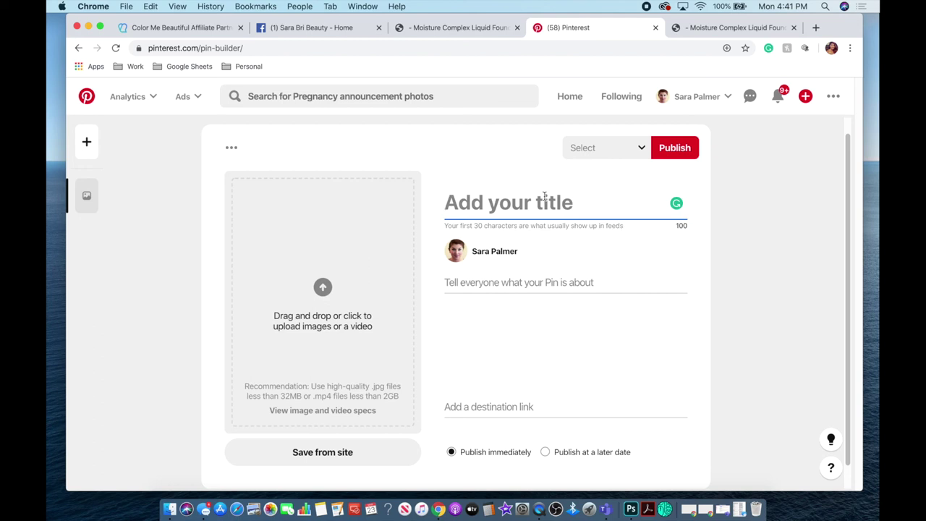
type("Moisture ")
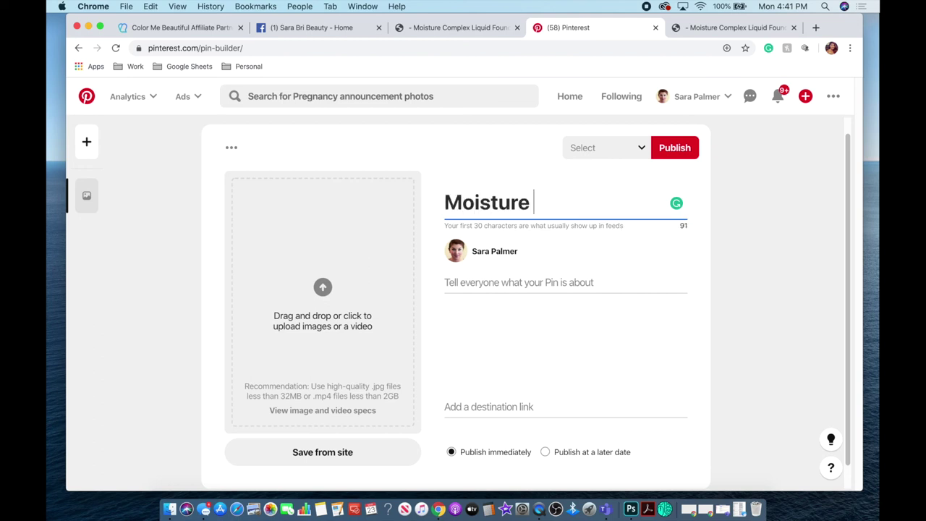
type("Complex Liquid FOundation")
left_click(467, 228)
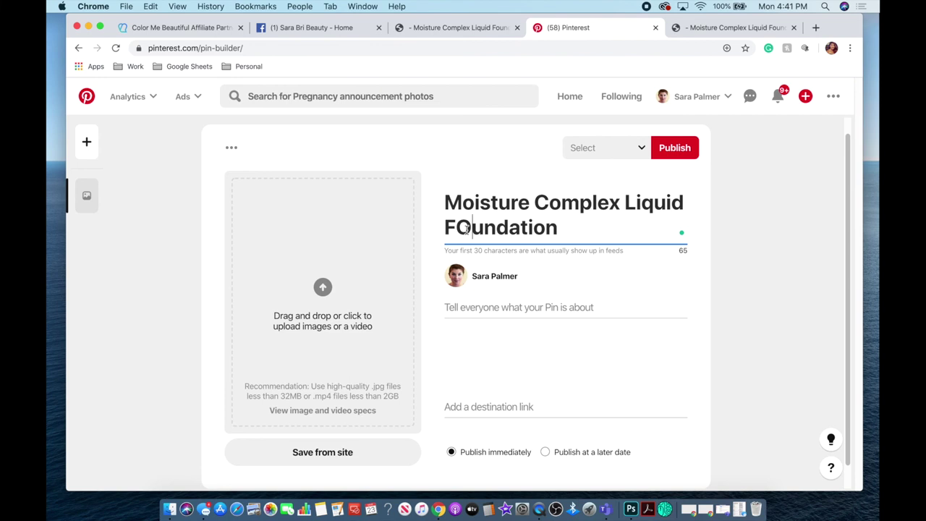
key("BackSpace")
type("o")
key("Tab")
type("How I get dewy looking skin... Moisture Complex in the shade \"Ivory\"")
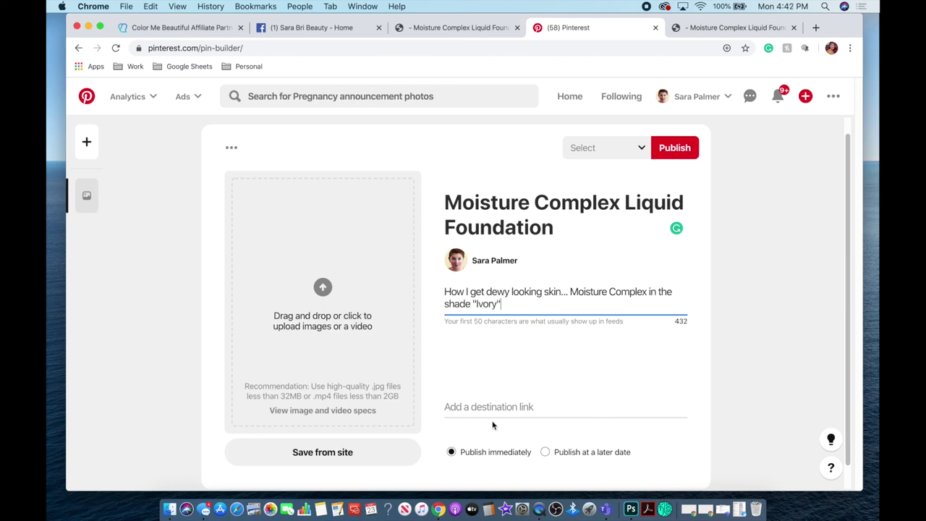
left_click(465, 407)
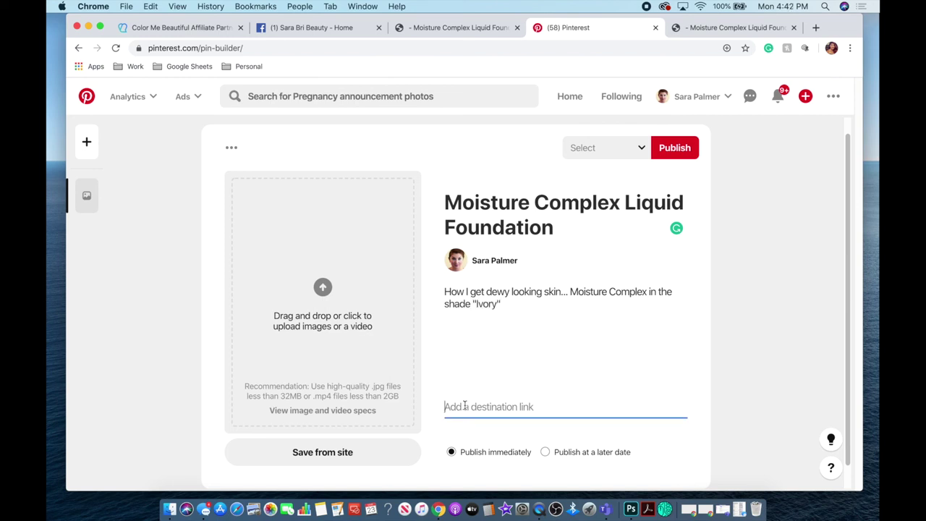
right_click(465, 407)
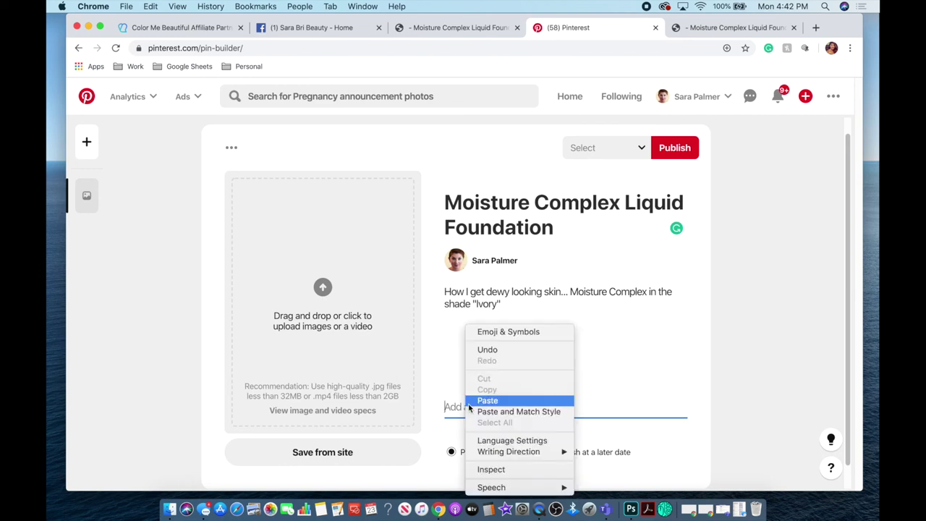
left_click(477, 400)
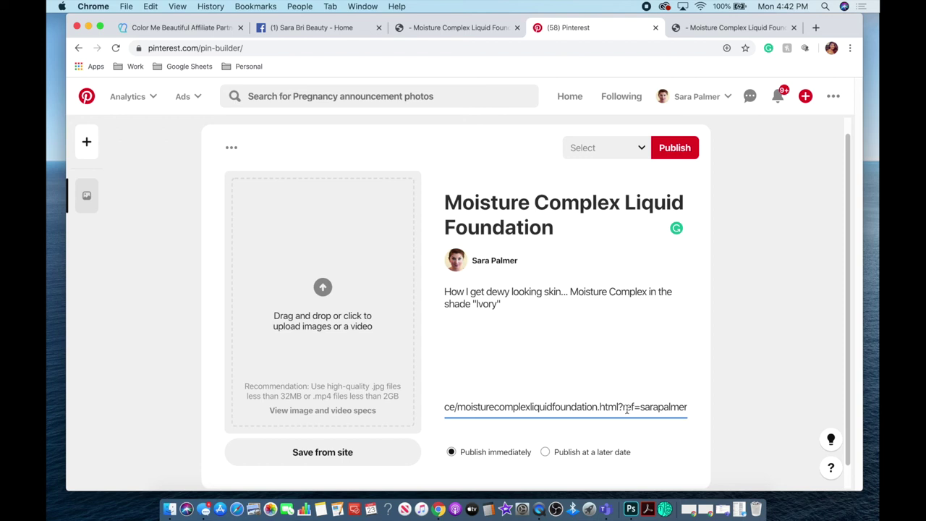
left_click_drag(619, 407, 686, 408)
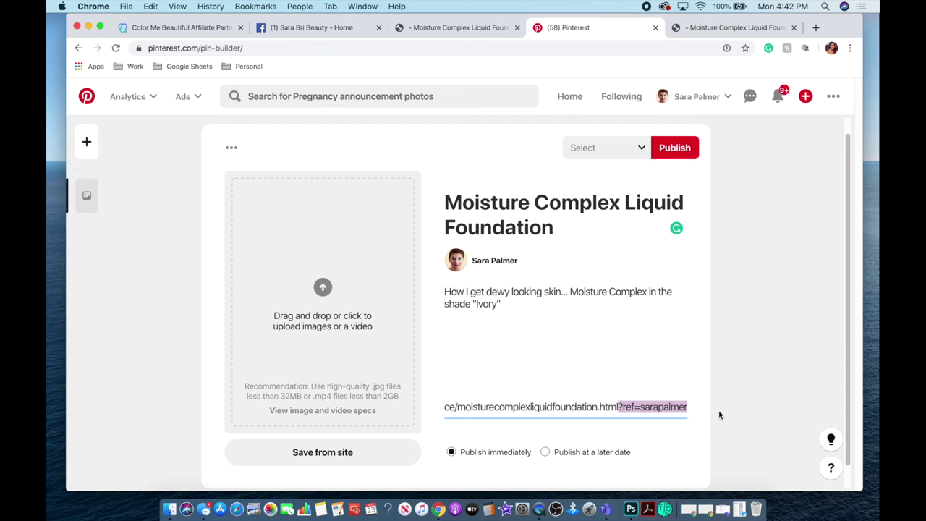
left_click(312, 305)
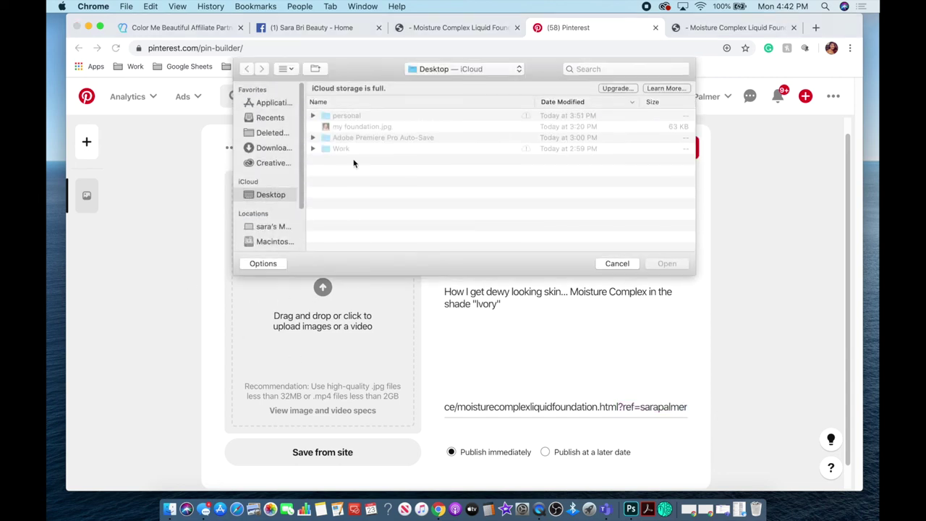
Upload my foundation.jpg, publish the pin, then open it from the profile's Pins and follow its link
left_click(353, 127)
left_click(669, 266)
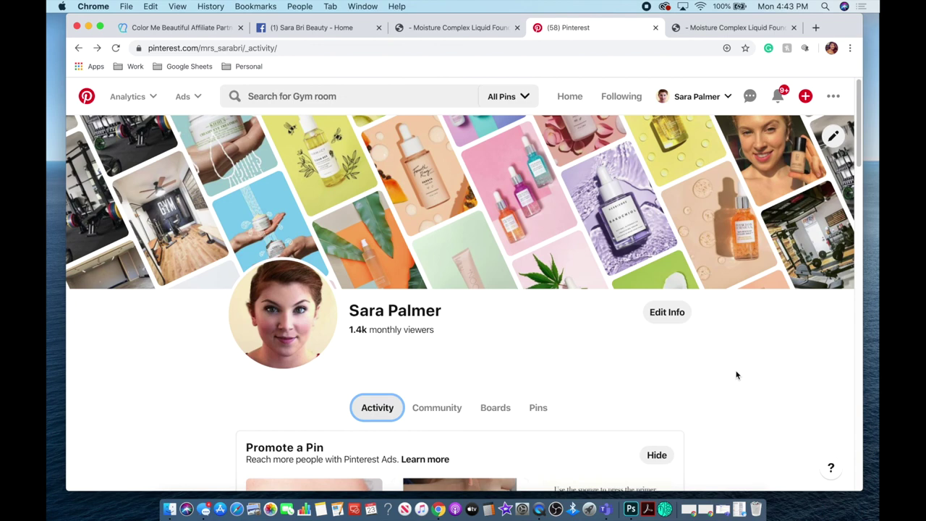
left_click(536, 408)
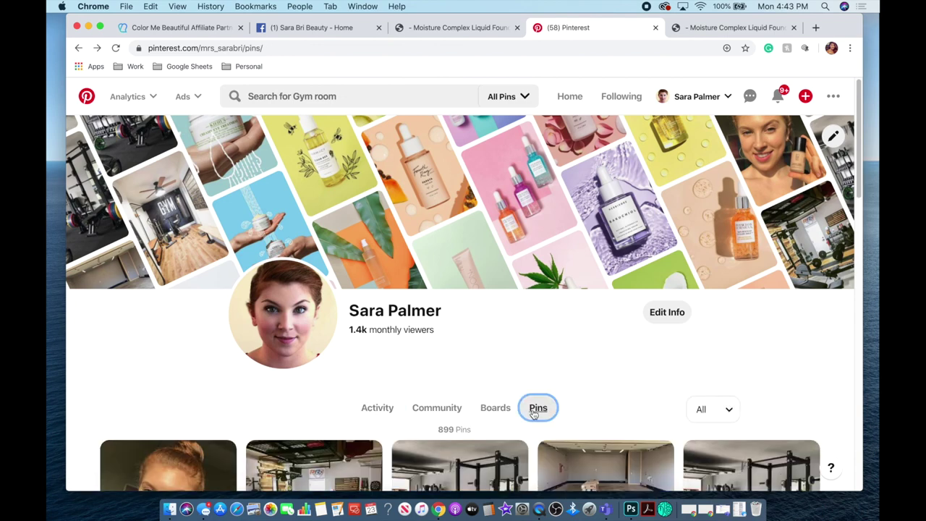
left_click(159, 477)
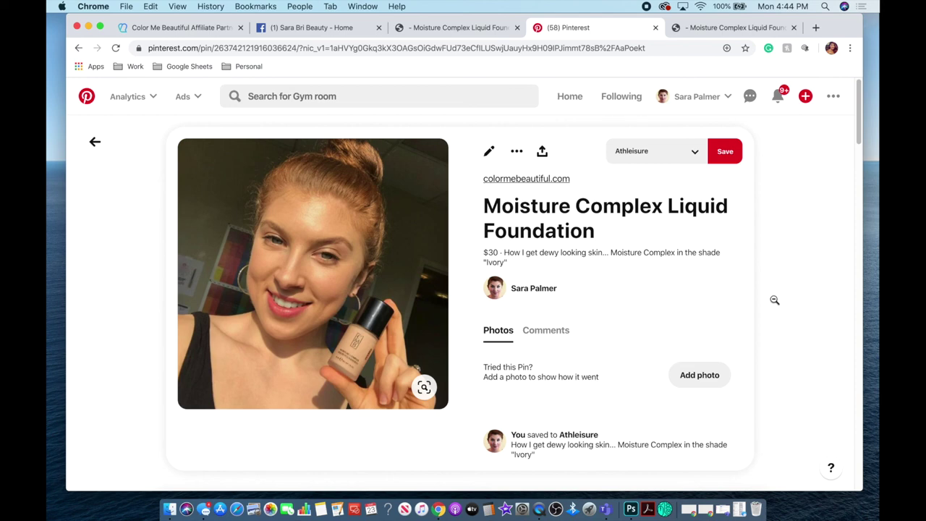
left_click(502, 179)
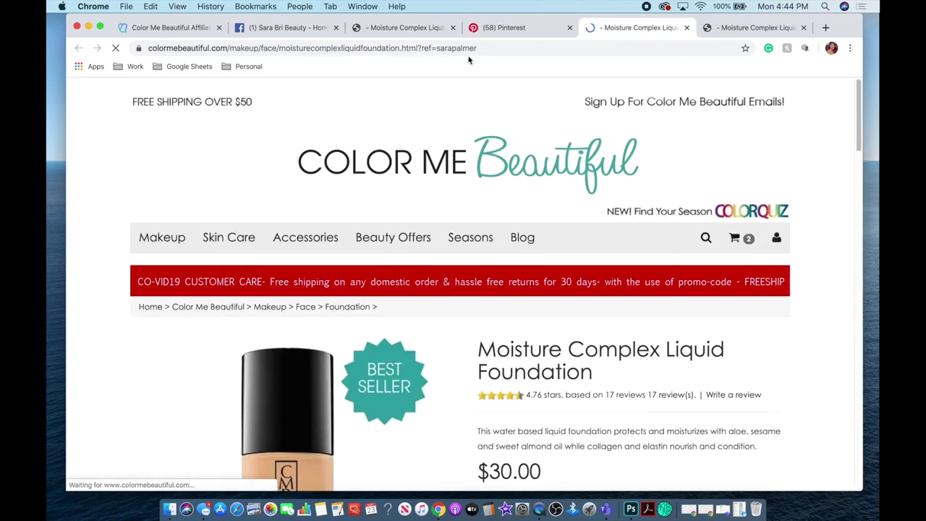
left_click_drag(477, 48, 419, 47)
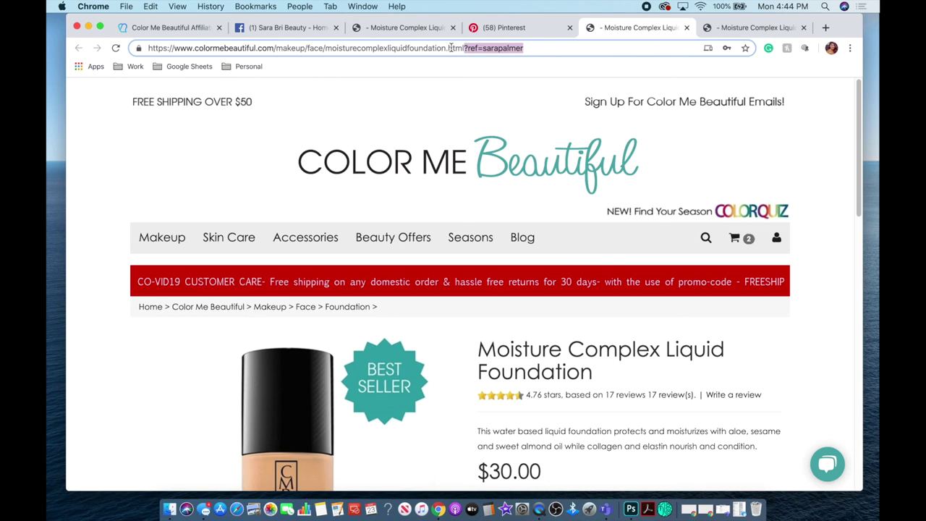
left_click(193, 29)
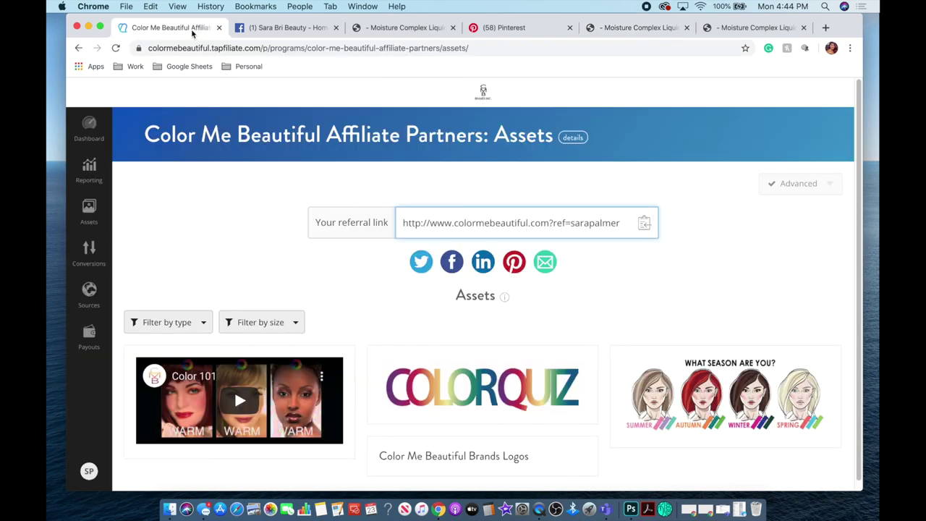